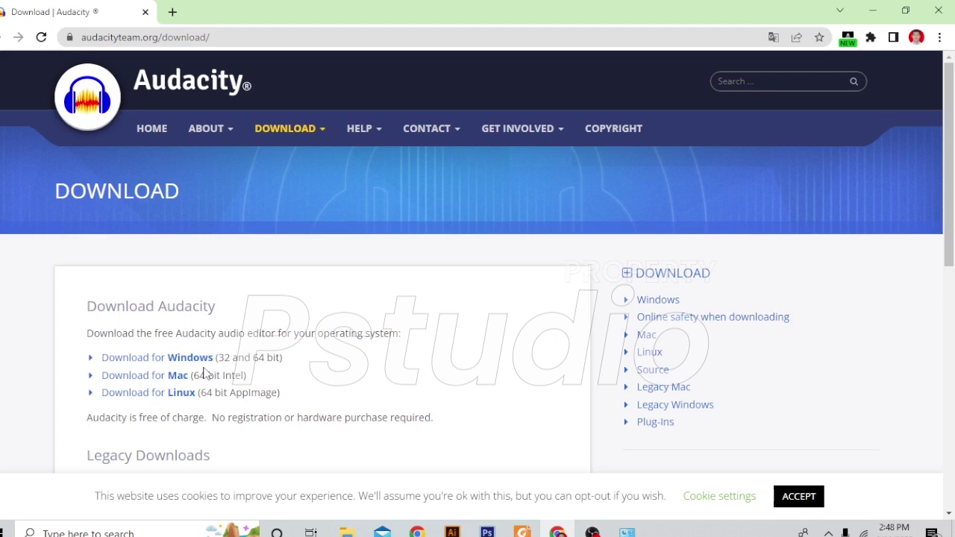
# - Download the Audacity installer for Windows and save it to the Pictures folder as audacity-win-3.1.3-64bit.exe
pyautogui.click(160, 362)
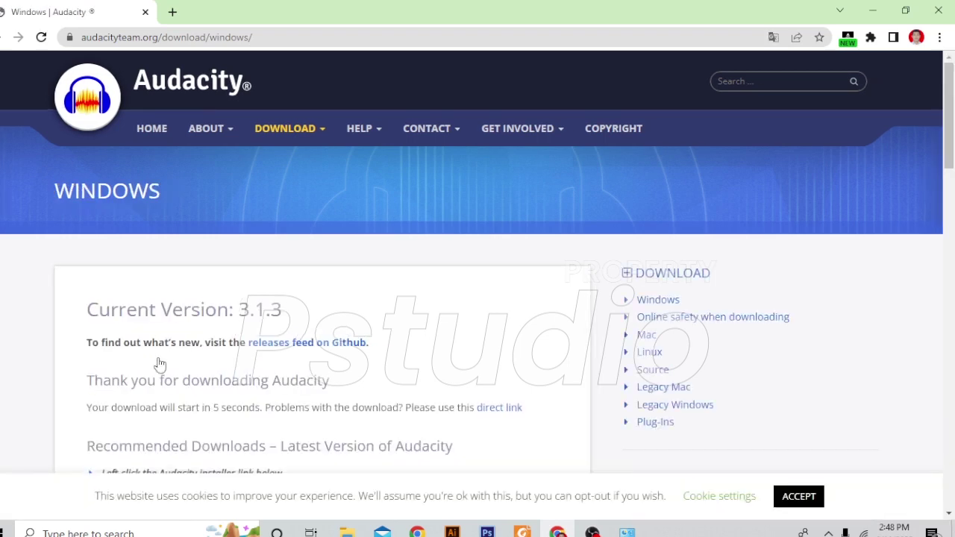
pyautogui.scroll(-2, 160, 365)
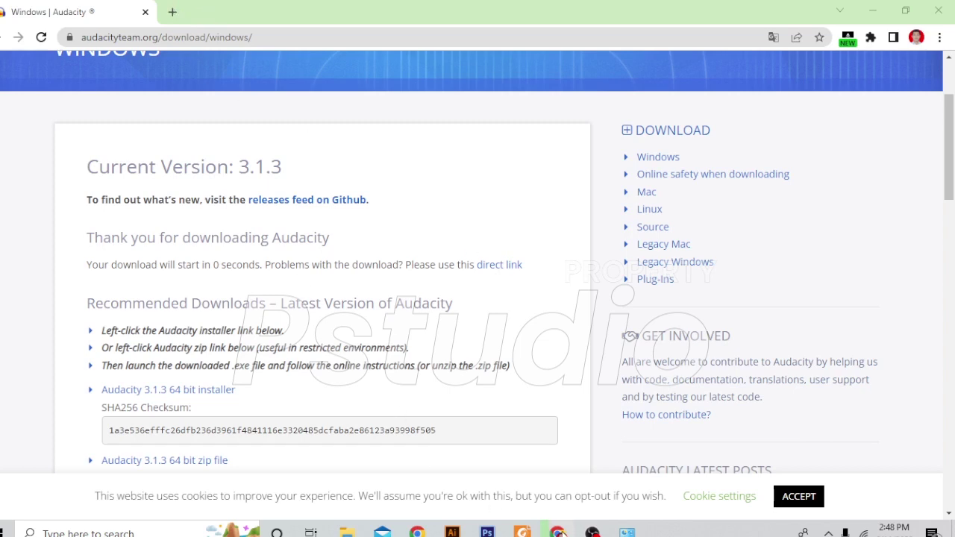
pyautogui.click(627, 532)
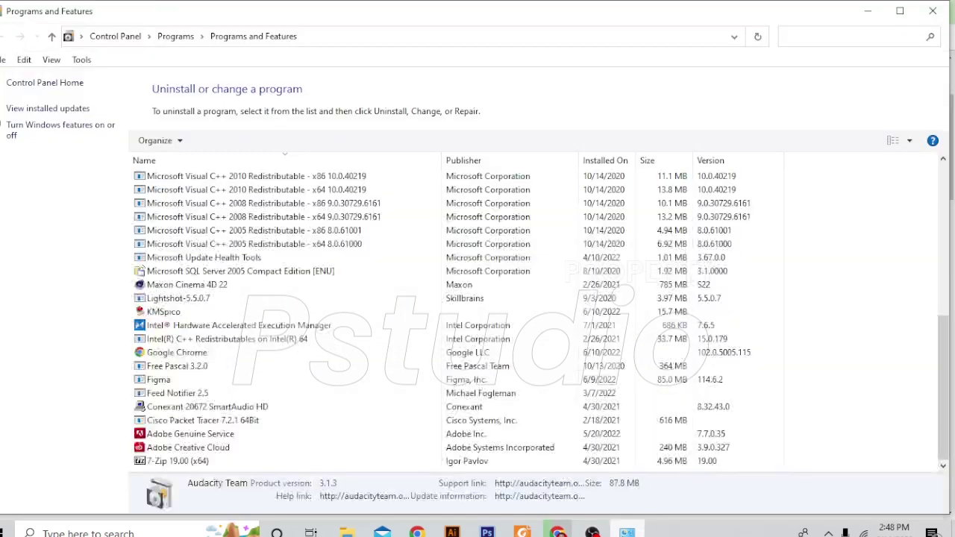
pyautogui.click(933, 10)
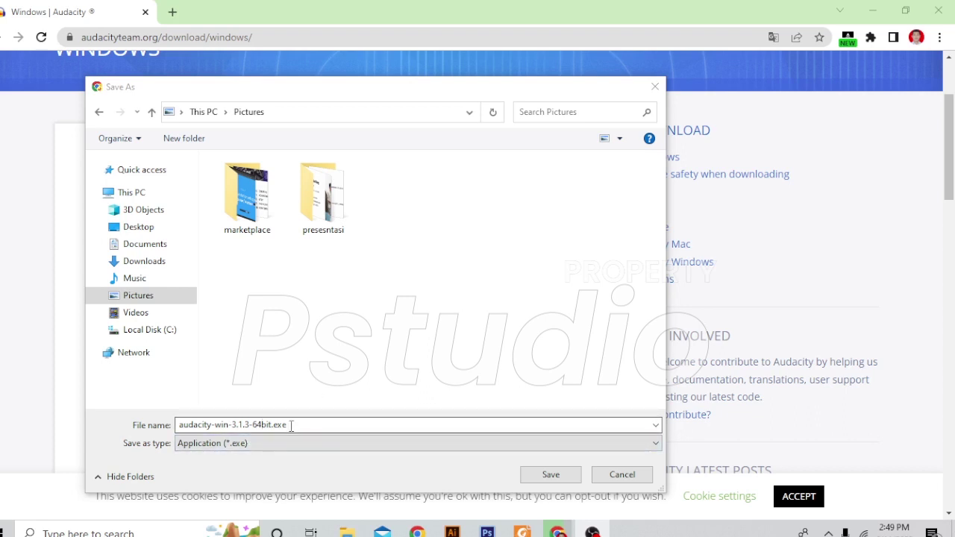
pyautogui.click(551, 474)
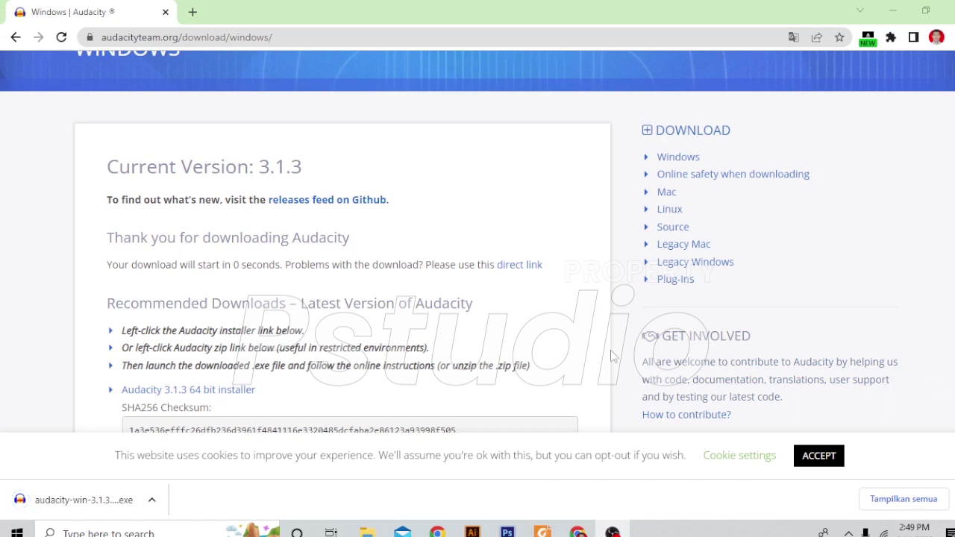
# - Launch the downloaded Audacity installer, minimize the browser, and confirm English as the setup language
pyautogui.click(55, 500)
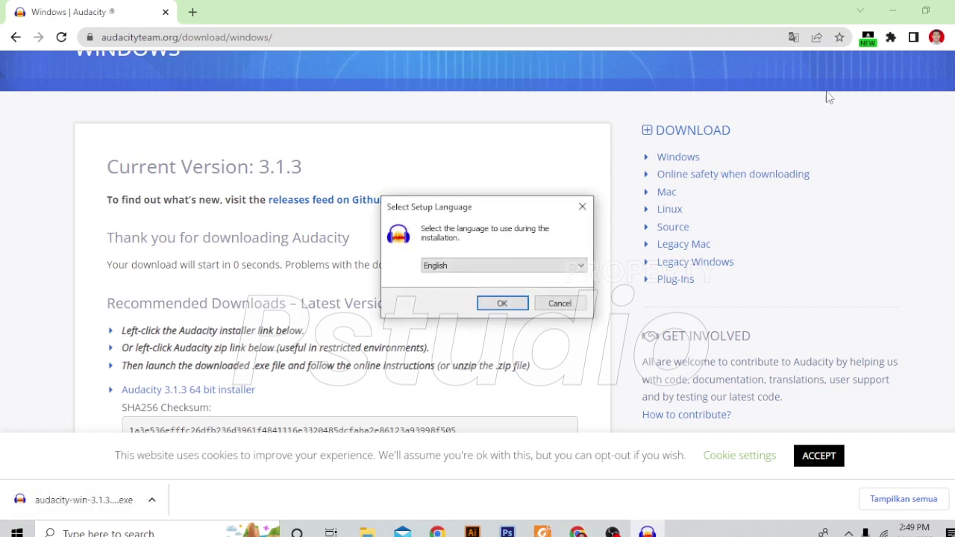
pyautogui.click(893, 11)
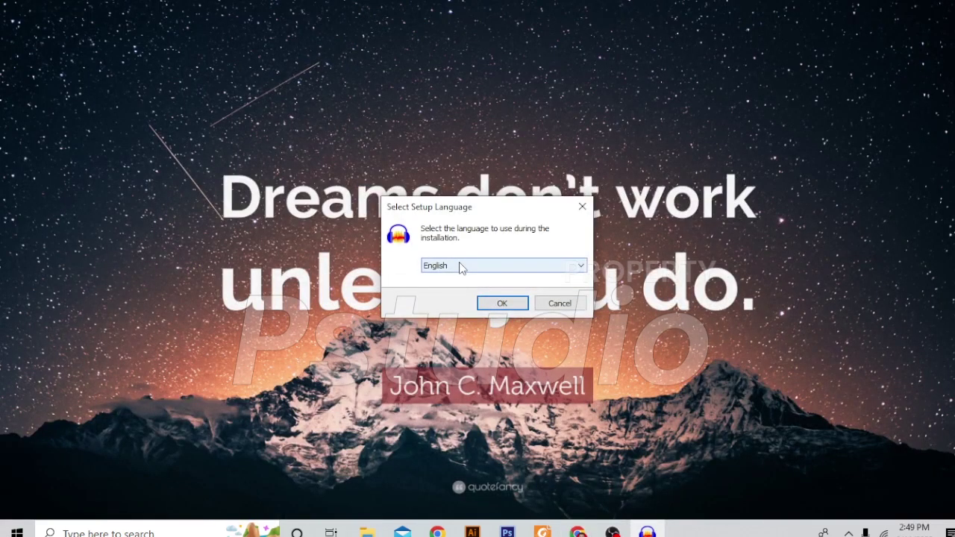
pyautogui.click(461, 266)
pyautogui.click(461, 267)
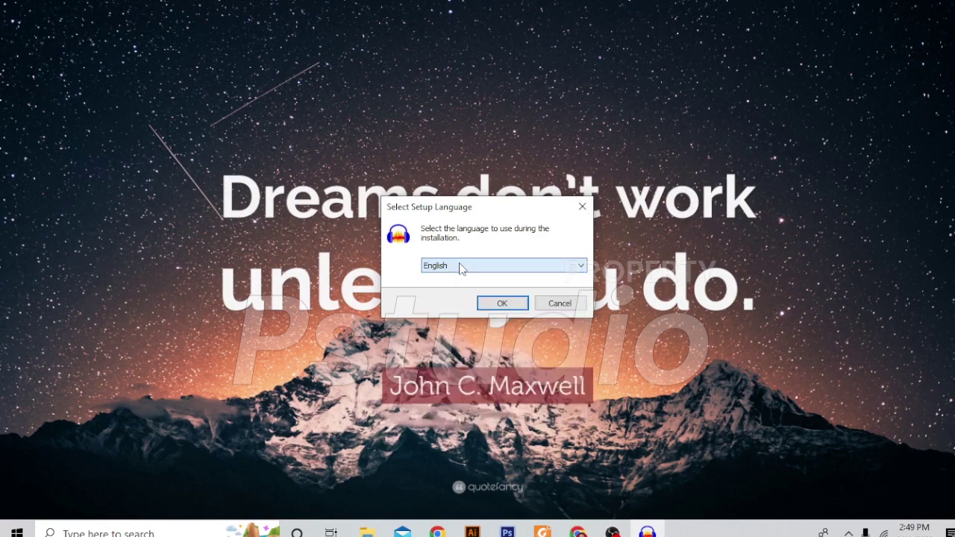
pyautogui.click(497, 304)
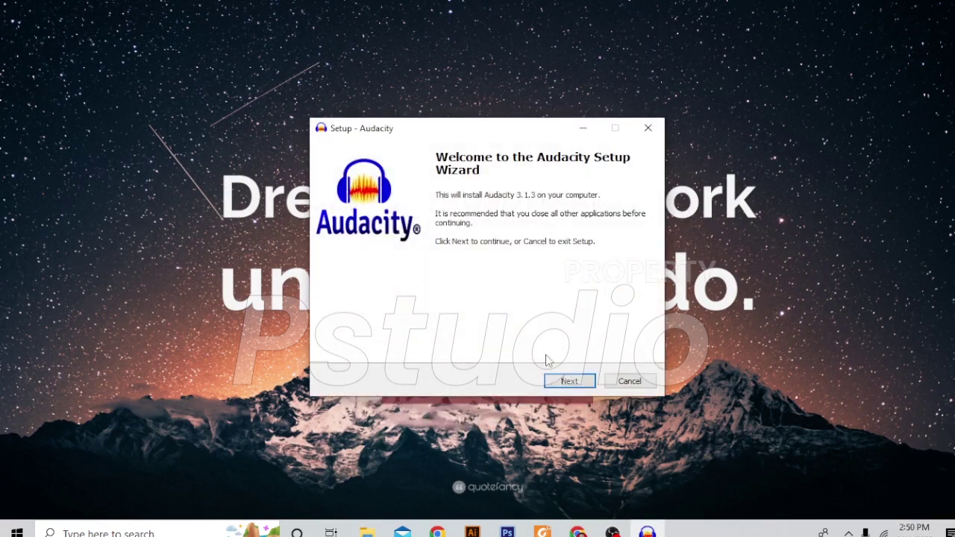
# - Proceed through the setup wizard's introductory information and accept C:\Program Files\Audacity as the destination folder
pyautogui.click(563, 381)
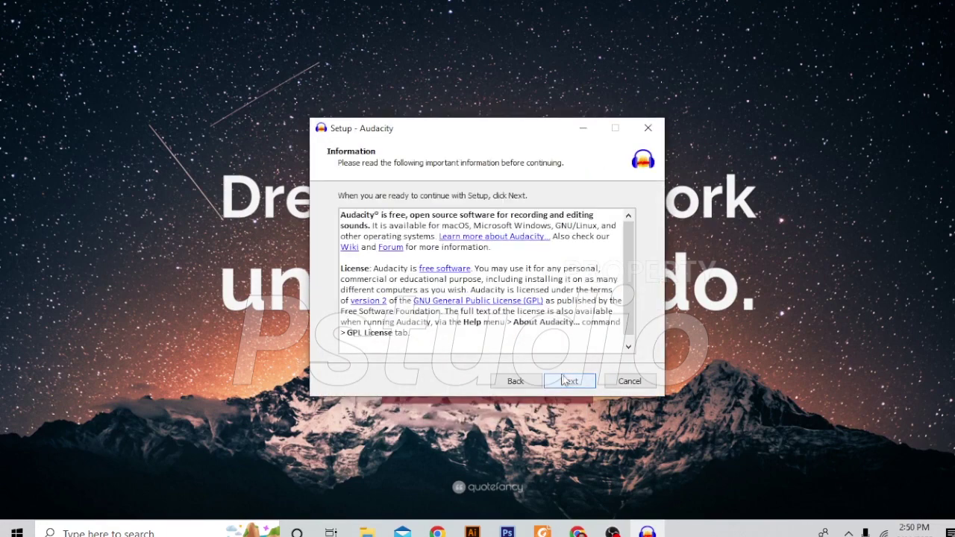
pyautogui.scroll(-1, 553, 306)
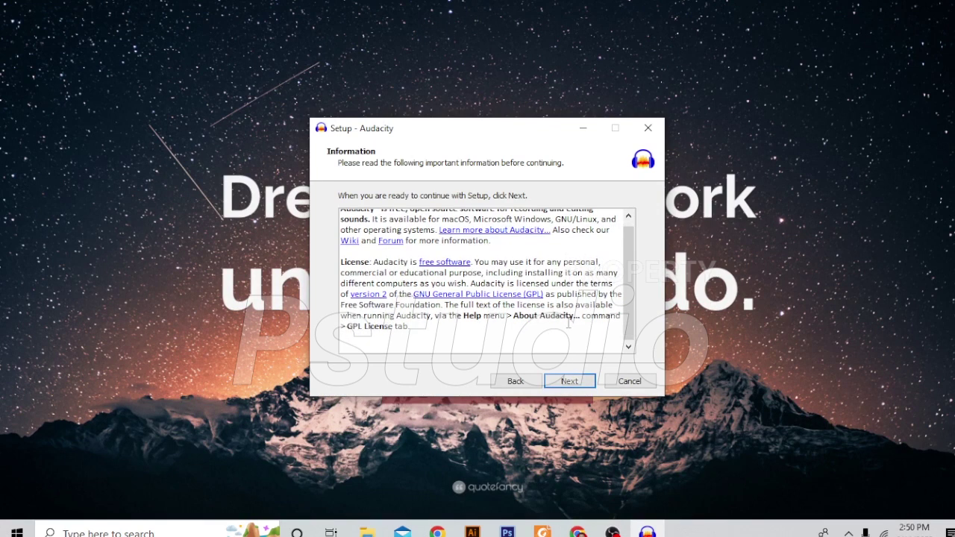
pyautogui.scroll(1, 569, 324)
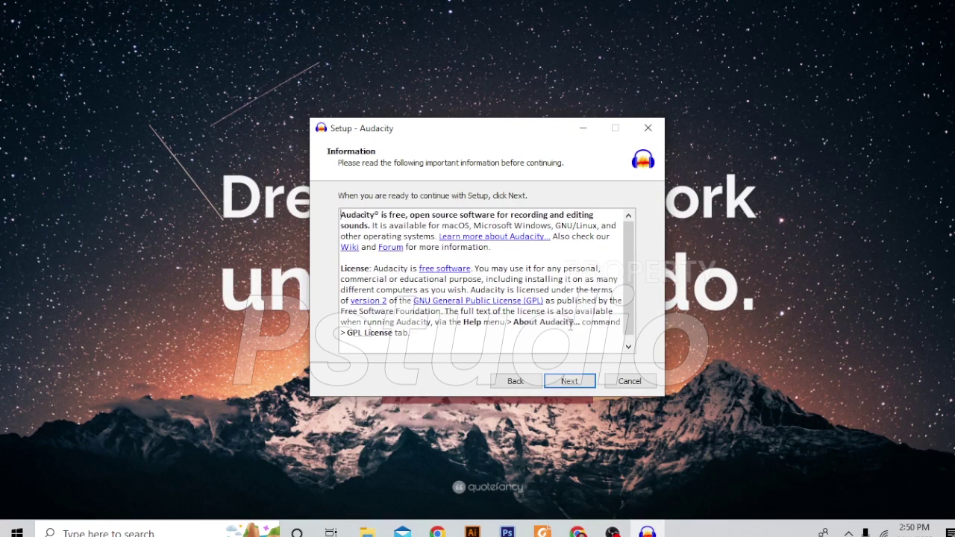
pyautogui.click(571, 384)
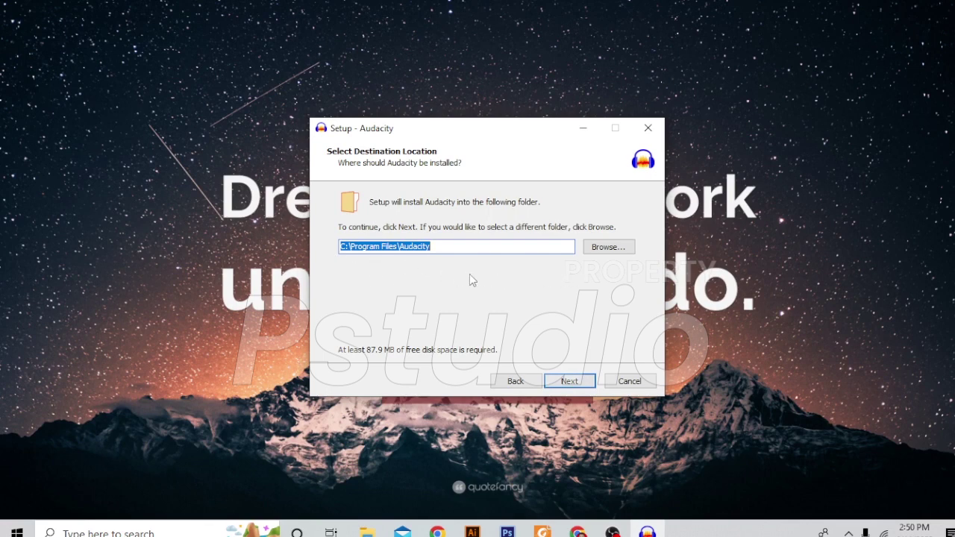
pyautogui.click(569, 384)
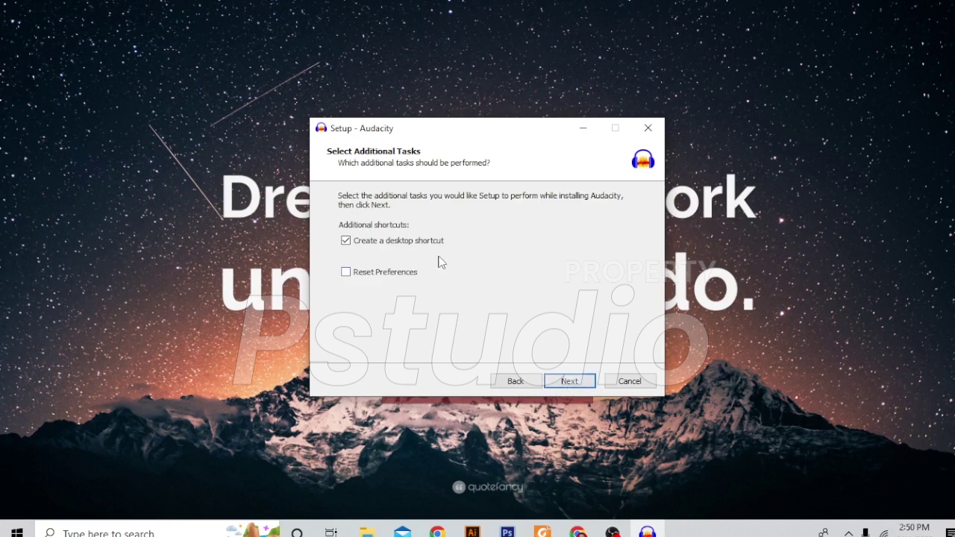
# - Keep the desktop shortcut option enabled and start the Audacity installation
pyautogui.click(345, 242)
pyautogui.click(345, 241)
pyautogui.click(570, 382)
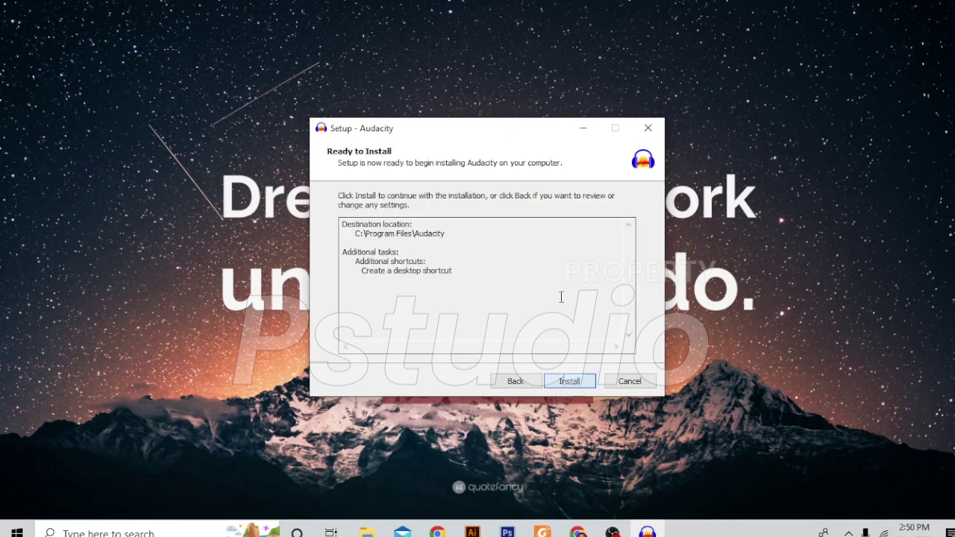
pyautogui.click(589, 385)
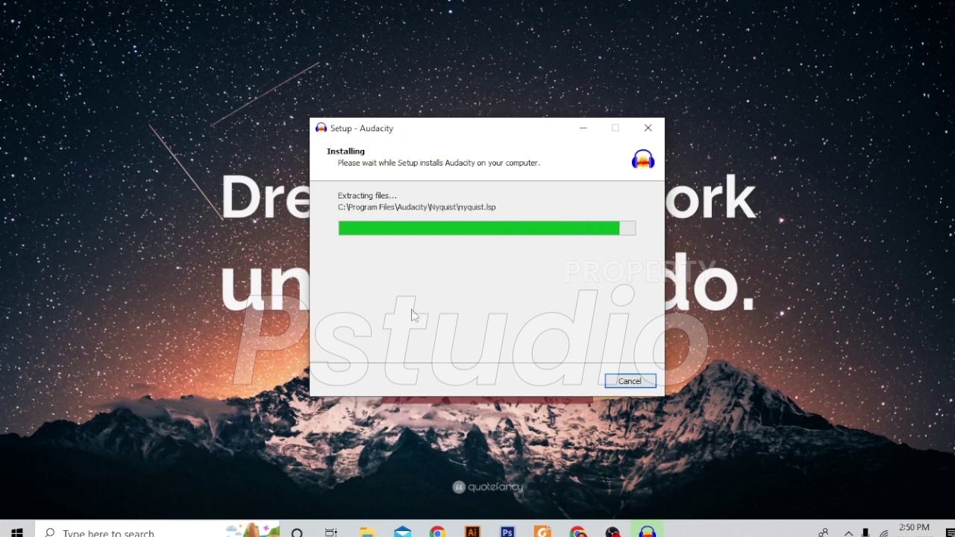
# - Review the post-install information and finish the setup with Launch Audacity enabled
pyautogui.scroll(-1, 414, 316)
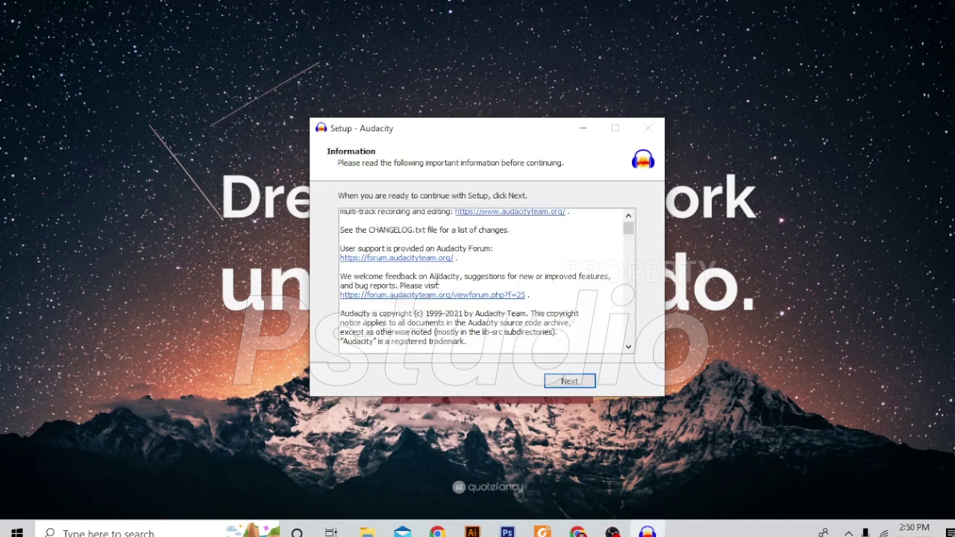
pyautogui.scroll(-15, 438, 287)
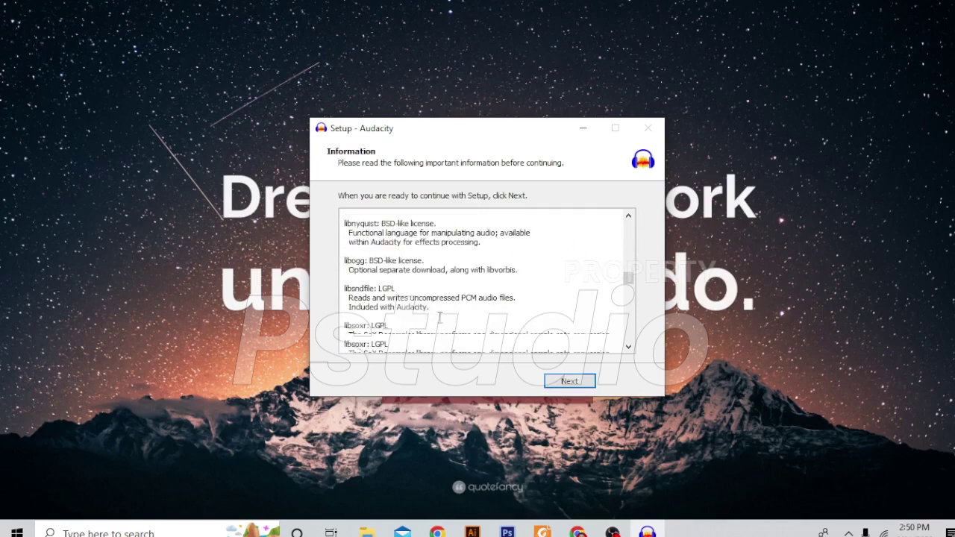
pyautogui.click(570, 382)
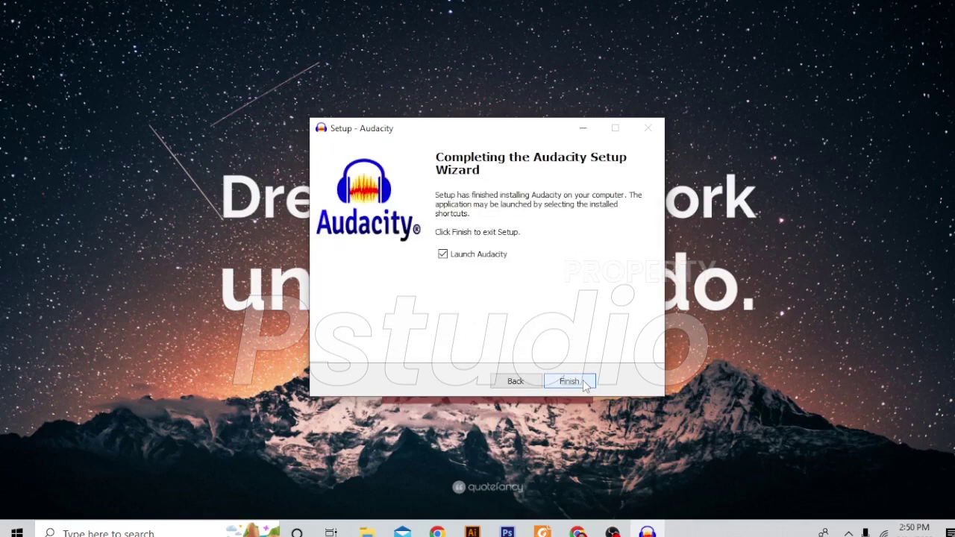
pyautogui.click(443, 256)
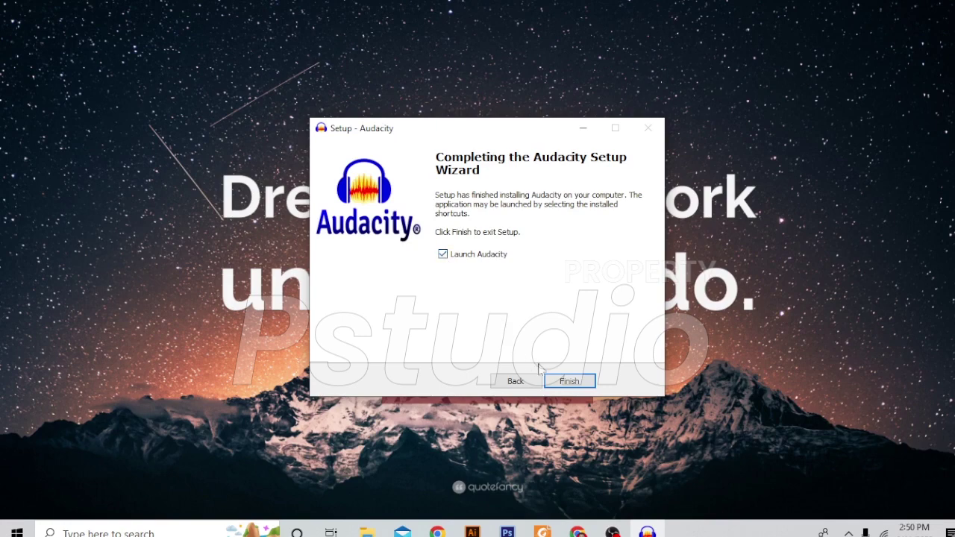
pyautogui.click(567, 382)
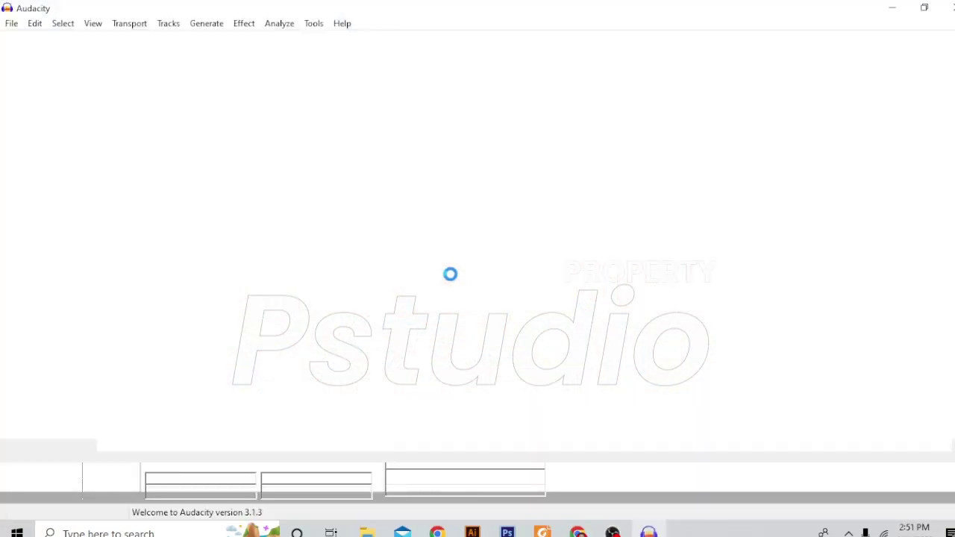
# - Skip the automatic crash recovery and dismiss the welcome window so it is not shown again at start up
pyautogui.rightClick(517, 233)
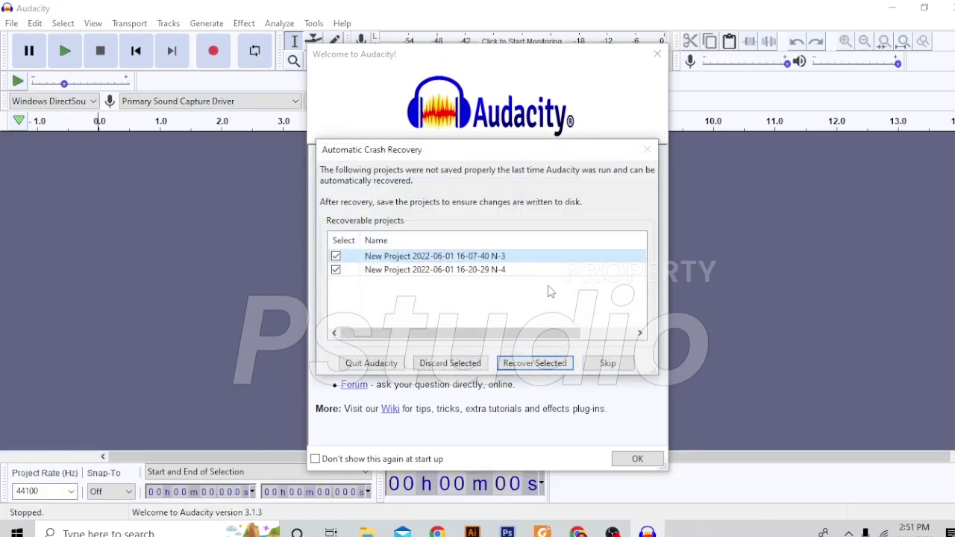
pyautogui.click(609, 366)
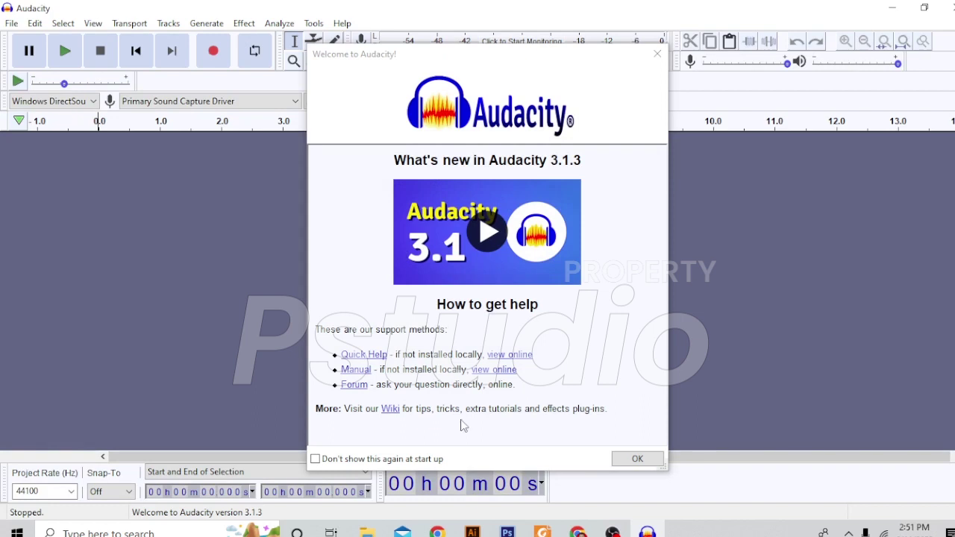
pyautogui.click(391, 462)
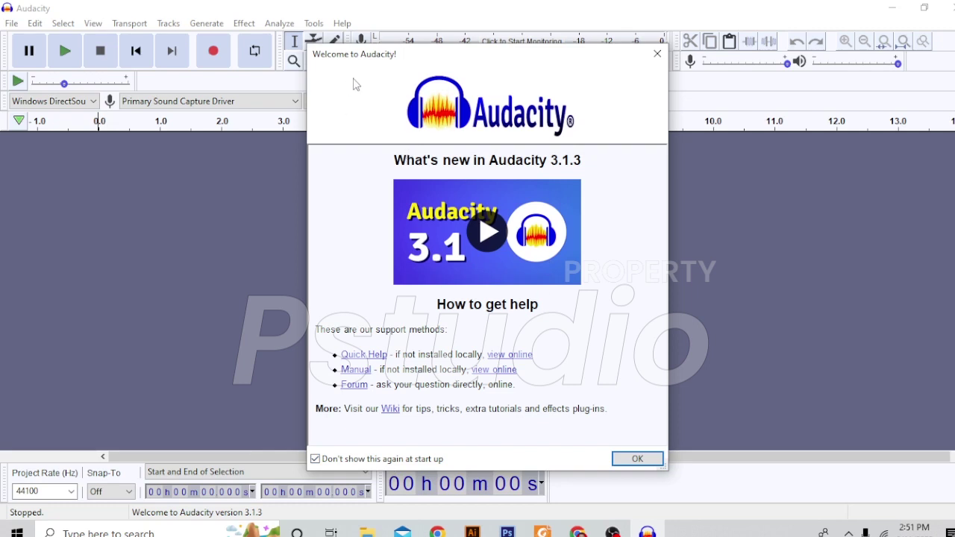
pyautogui.click(655, 463)
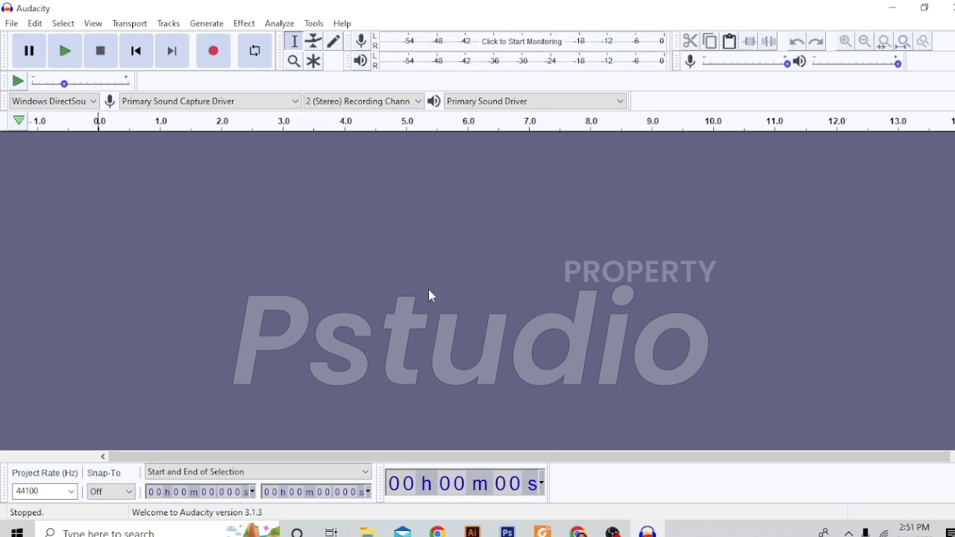
# - Record about 13 seconds of audio on a new stereo track and play the recording back
pyautogui.click(214, 52)
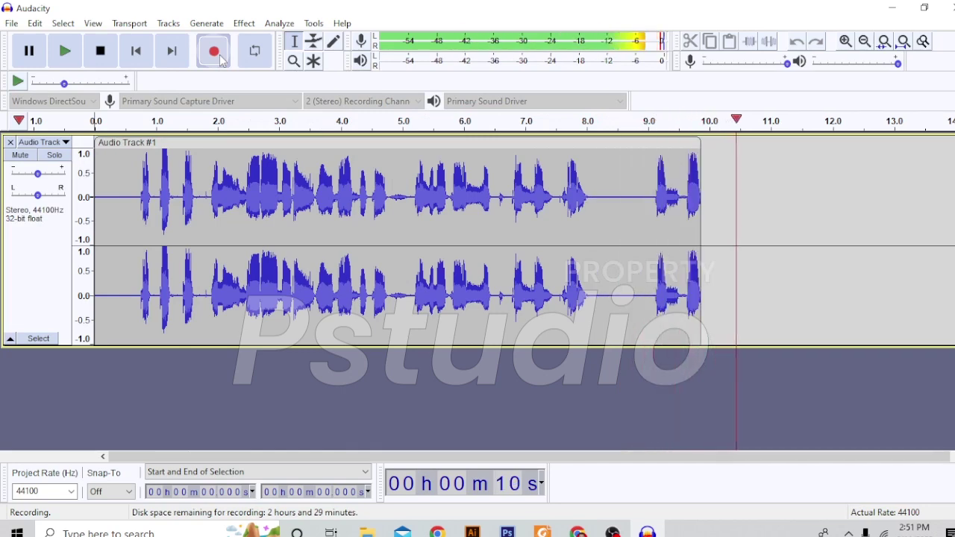
pyautogui.click(97, 53)
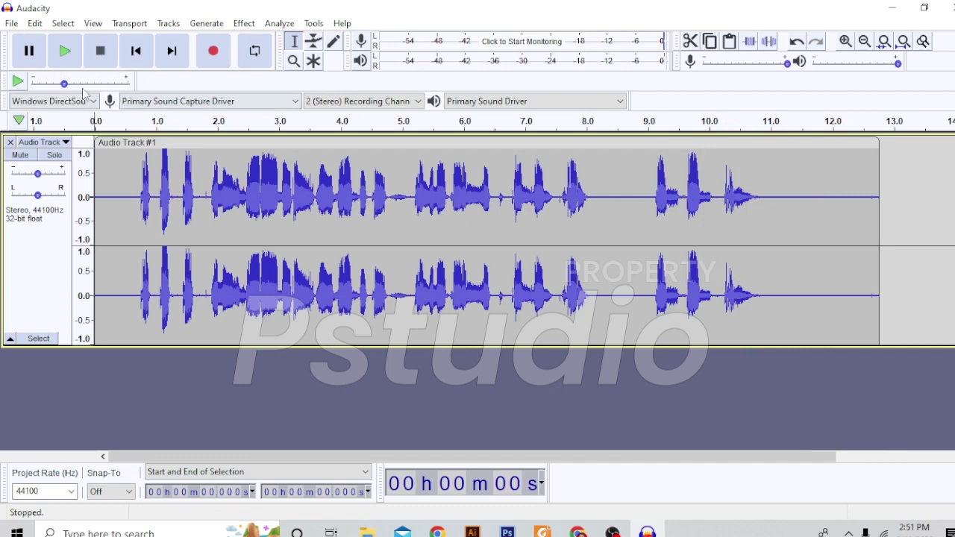
pyautogui.click(66, 53)
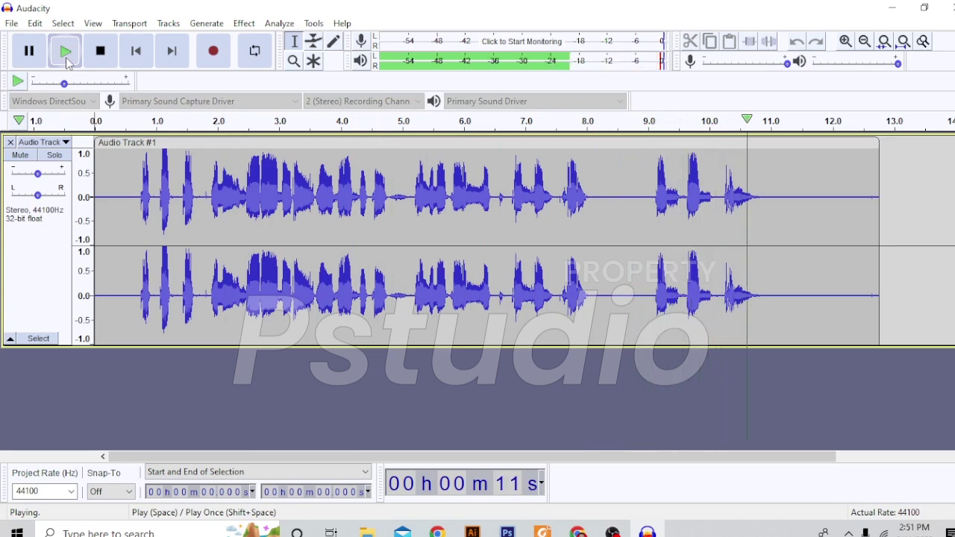
pyautogui.press('p')
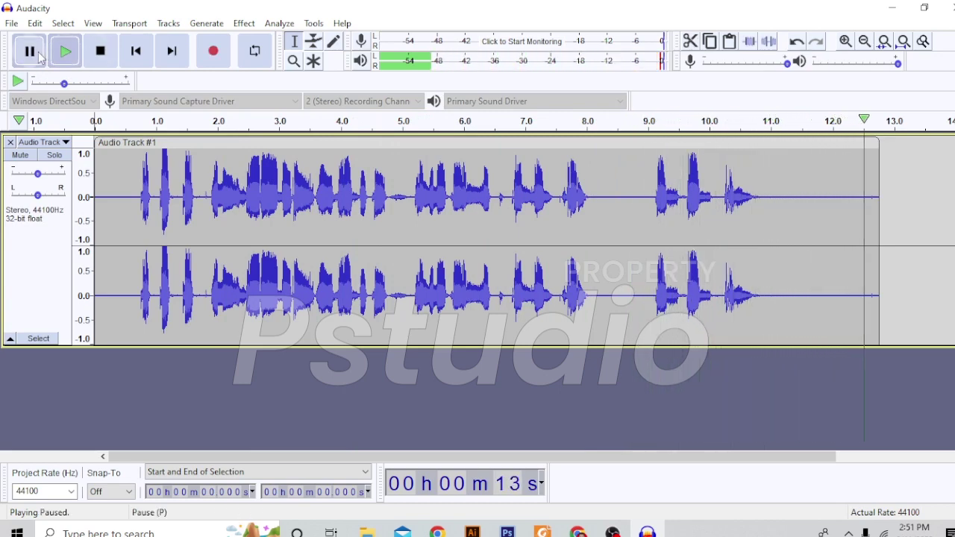
pyautogui.click(102, 52)
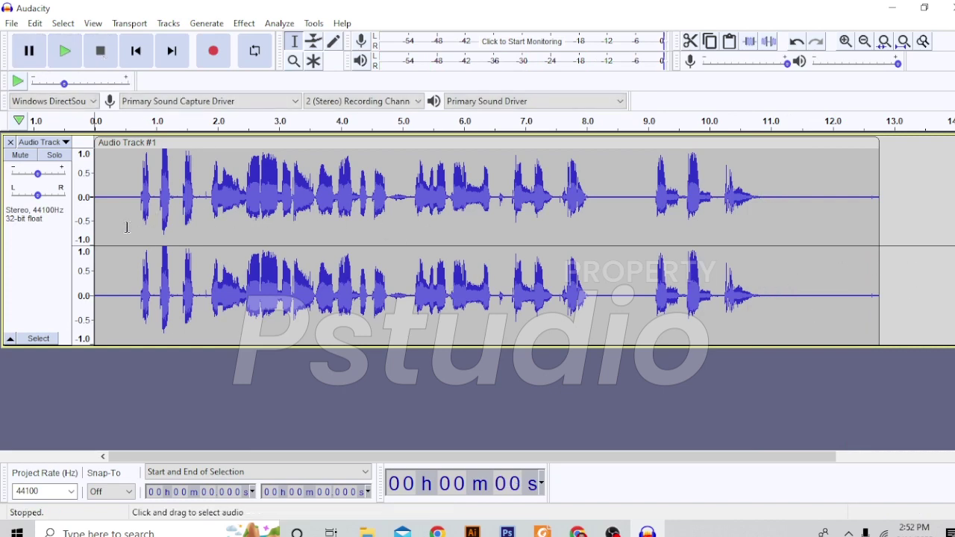
# - Select the entire recorded clip on the track and start exporting it as an MP3
pyautogui.click(127, 179)
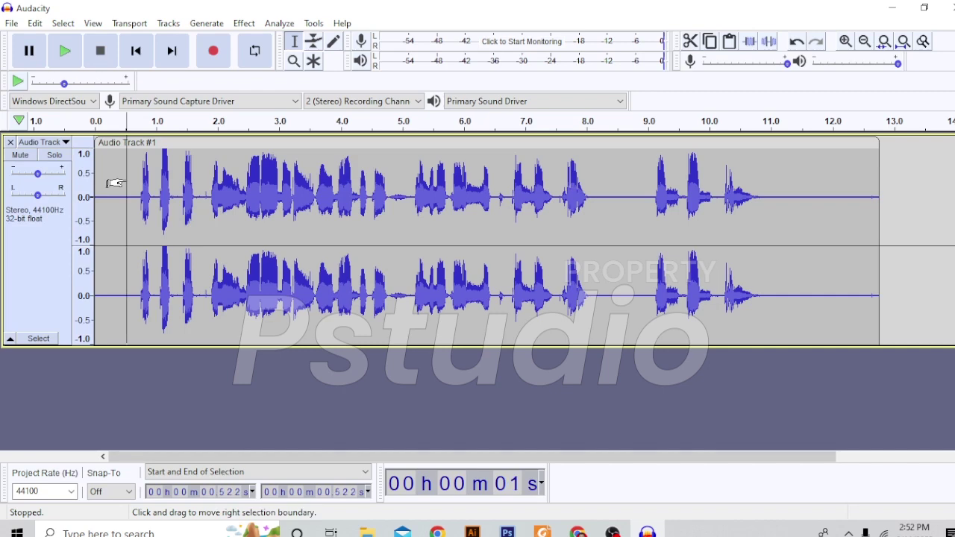
pyautogui.doubleClick(127, 179)
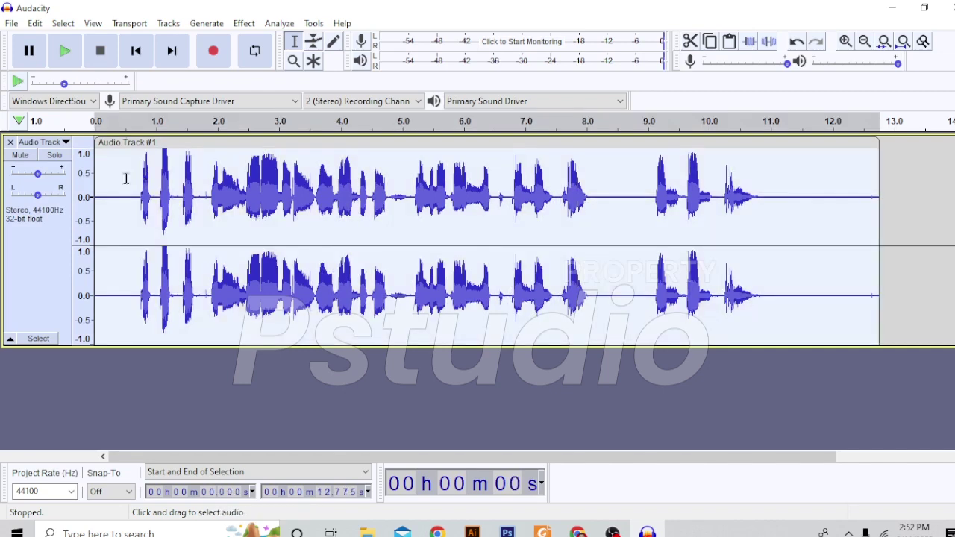
pyautogui.click(13, 24)
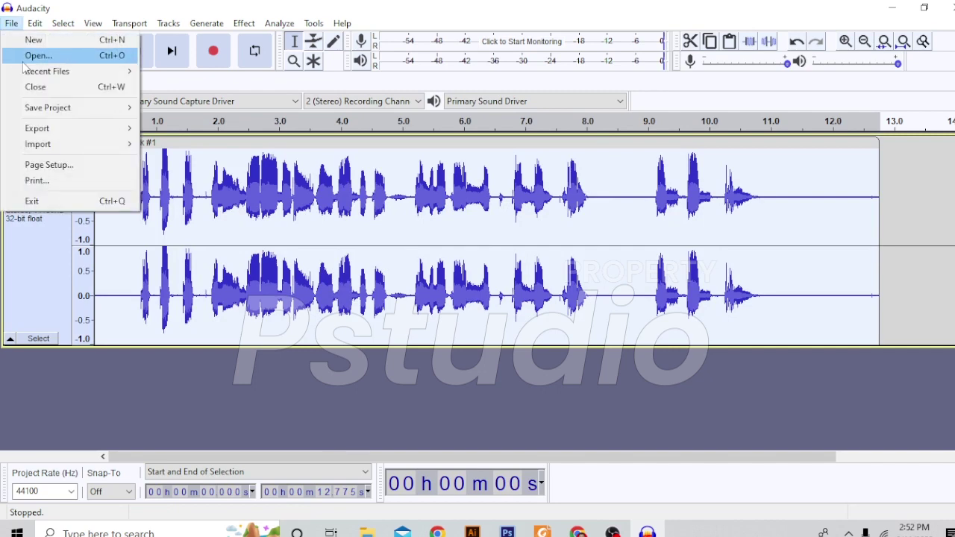
pyautogui.moveTo(47, 128)
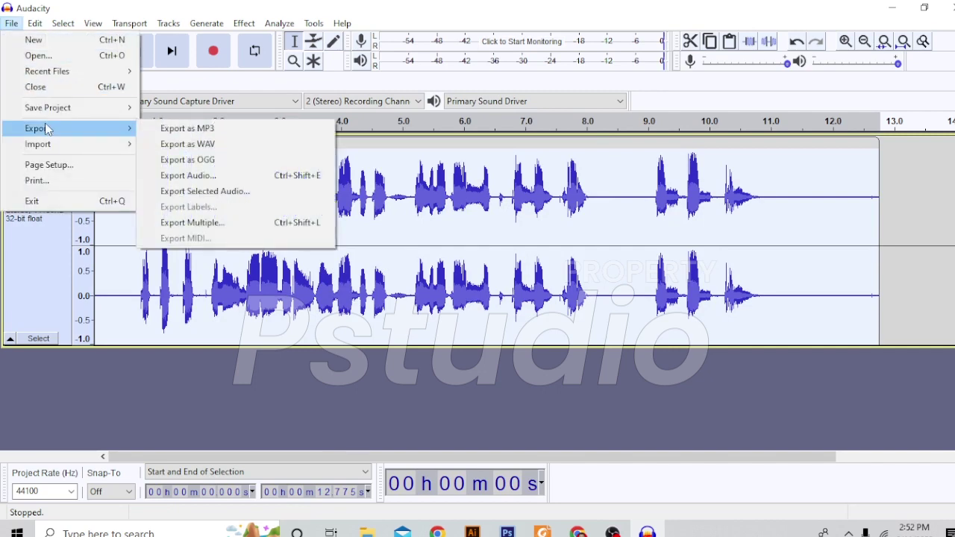
pyautogui.click(239, 135)
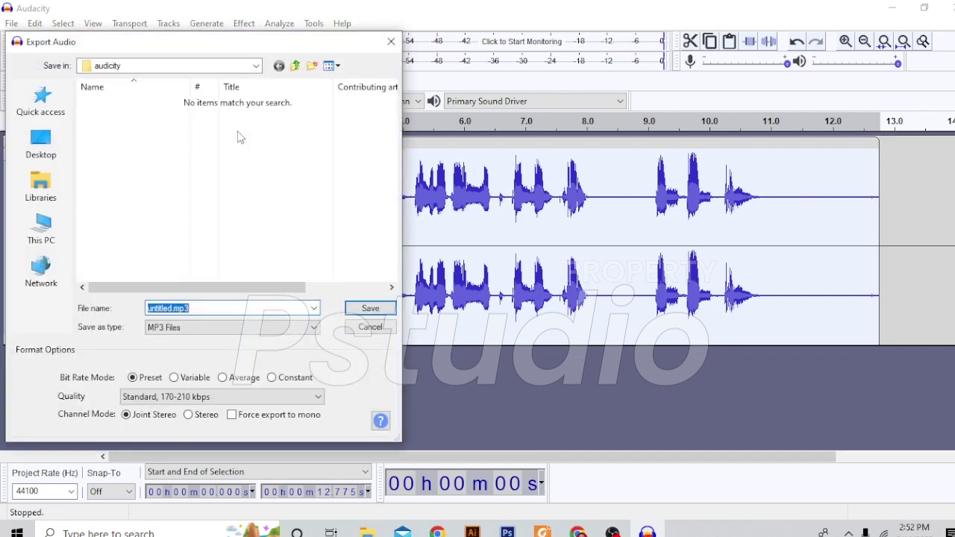
# - Choose the Music folder under This PC as the destination for the exported file
pyautogui.click(41, 187)
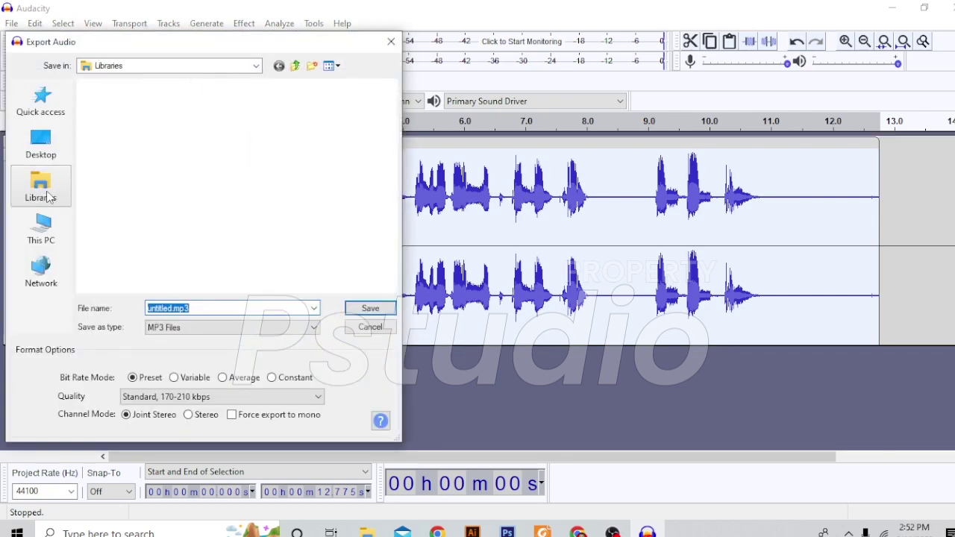
pyautogui.click(62, 235)
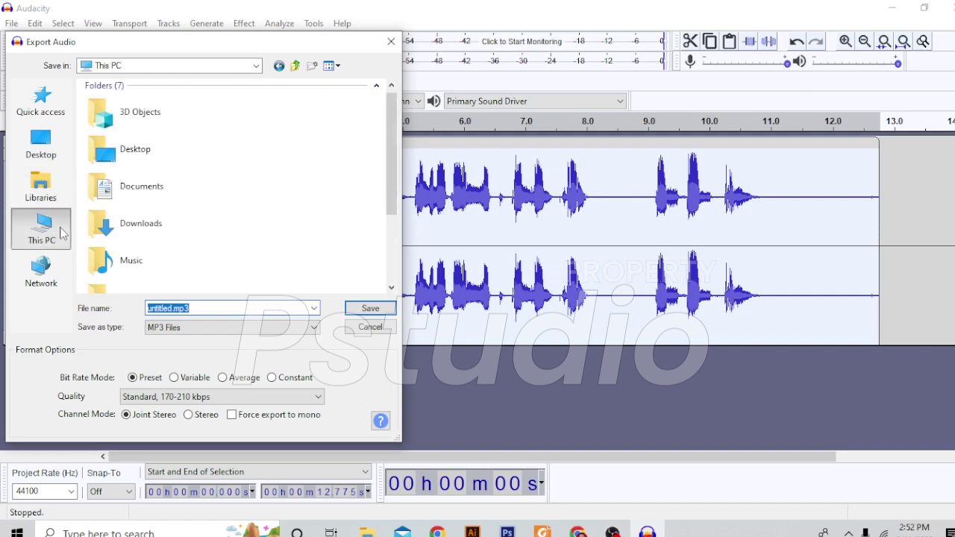
pyautogui.click(153, 224)
pyautogui.doubleClick(105, 186)
pyautogui.click(45, 231)
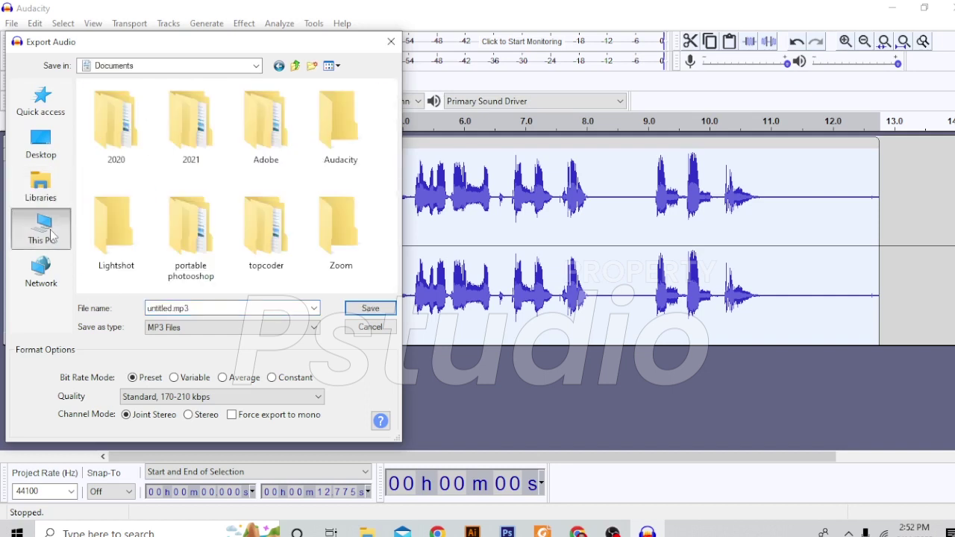
pyautogui.doubleClick(122, 254)
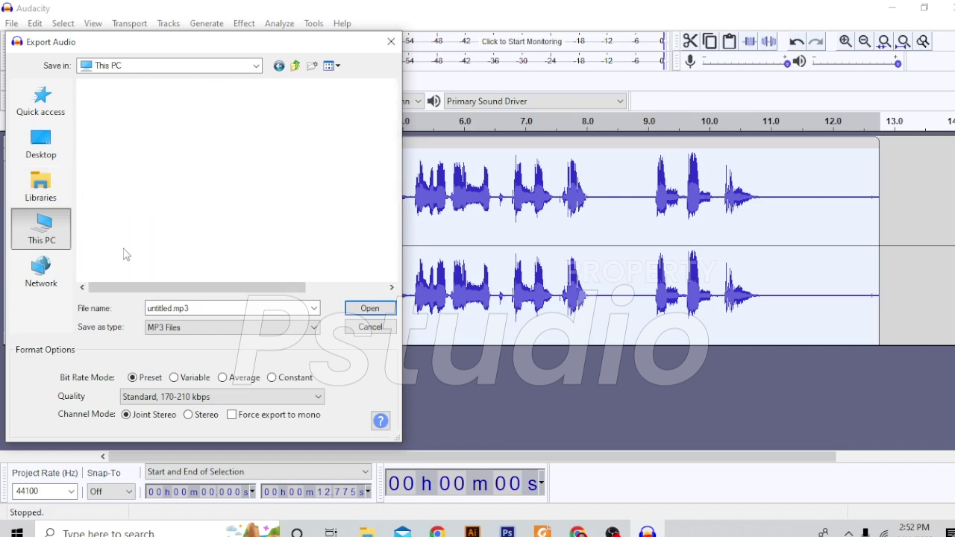
# - Name the MP3 file "test mic" and save it with the preset Standard, 170-210 kbps quality
pyautogui.click(205, 306)
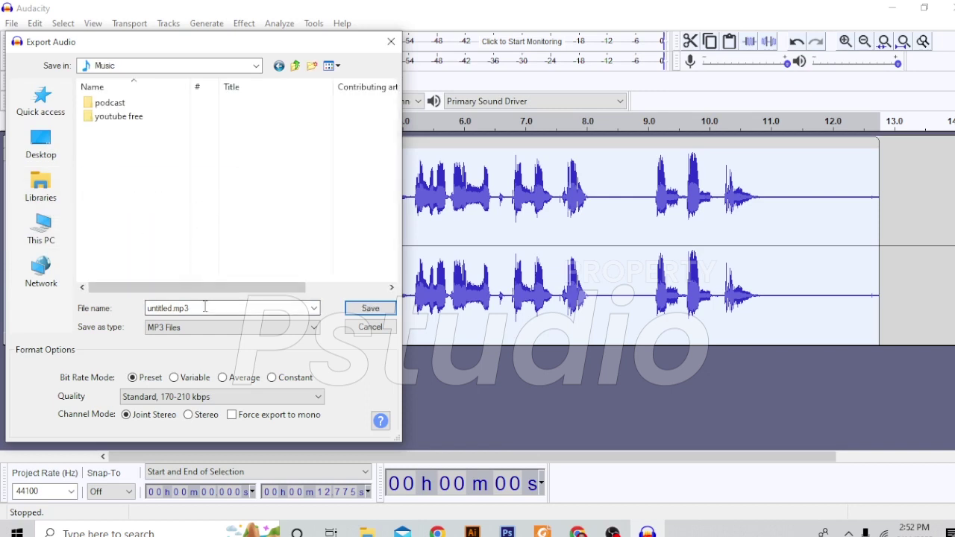
pyautogui.doubleClick(206, 307)
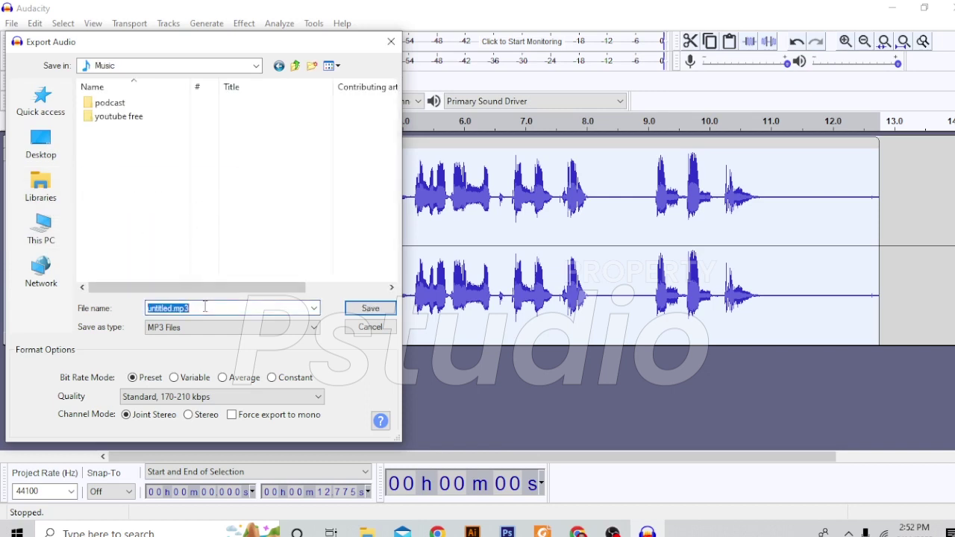
pyautogui.write('aud')
pyautogui.click(371, 309)
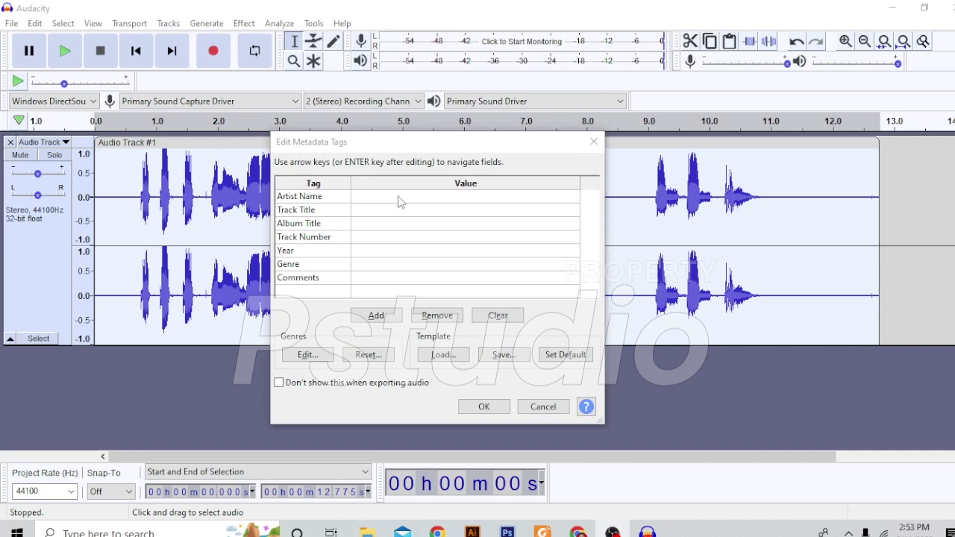
# - Go through the metadata tags from Artist Name to Comments, leave them all empty and complete the export
pyautogui.click(388, 149)
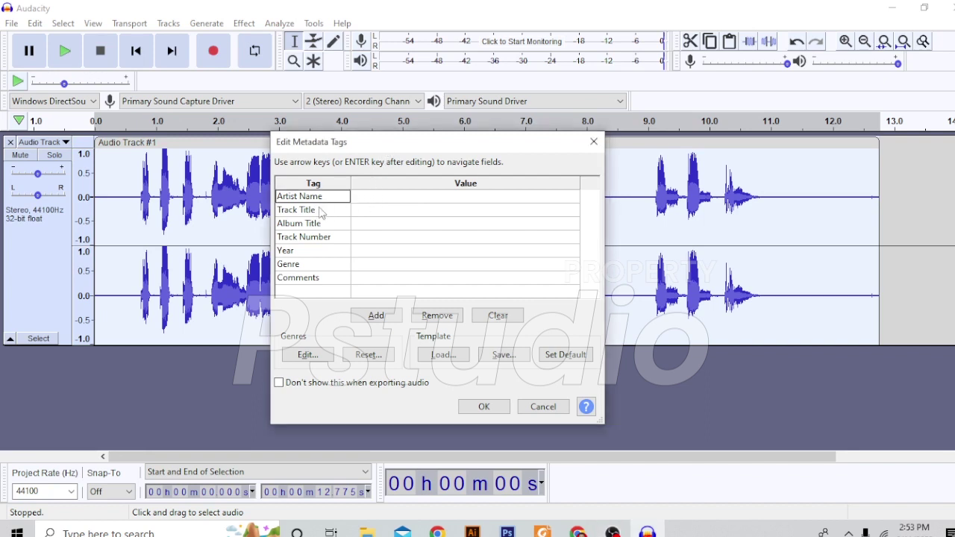
pyautogui.click(370, 201)
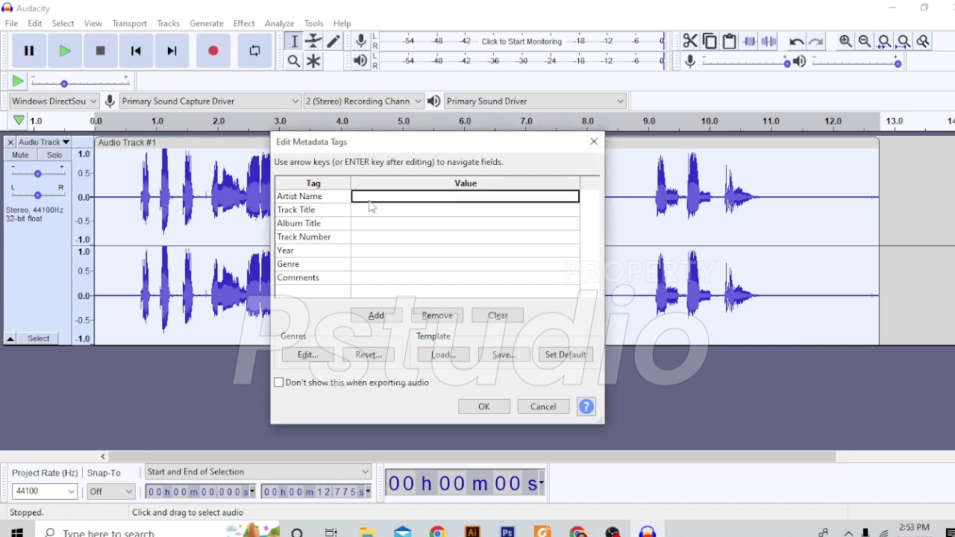
pyautogui.click(332, 226)
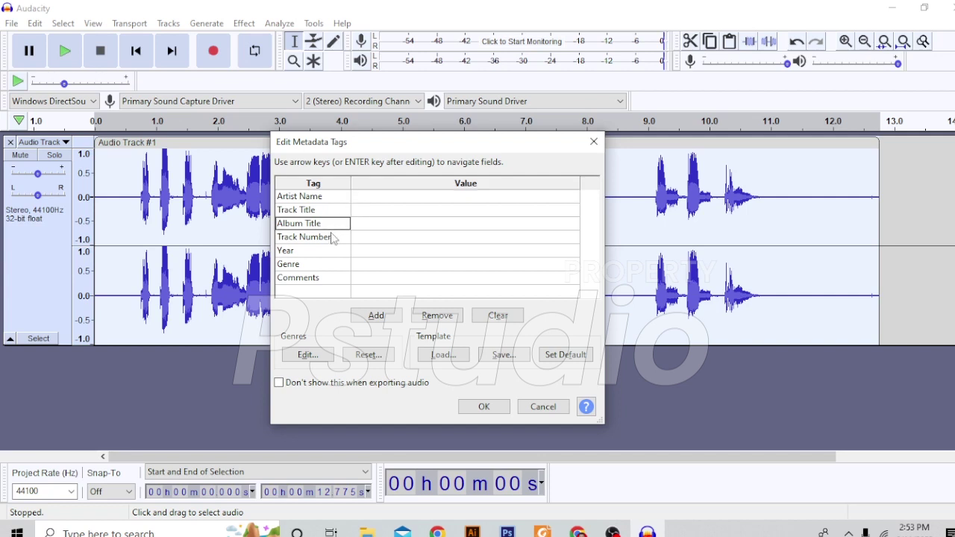
pyautogui.click(333, 237)
pyautogui.click(327, 252)
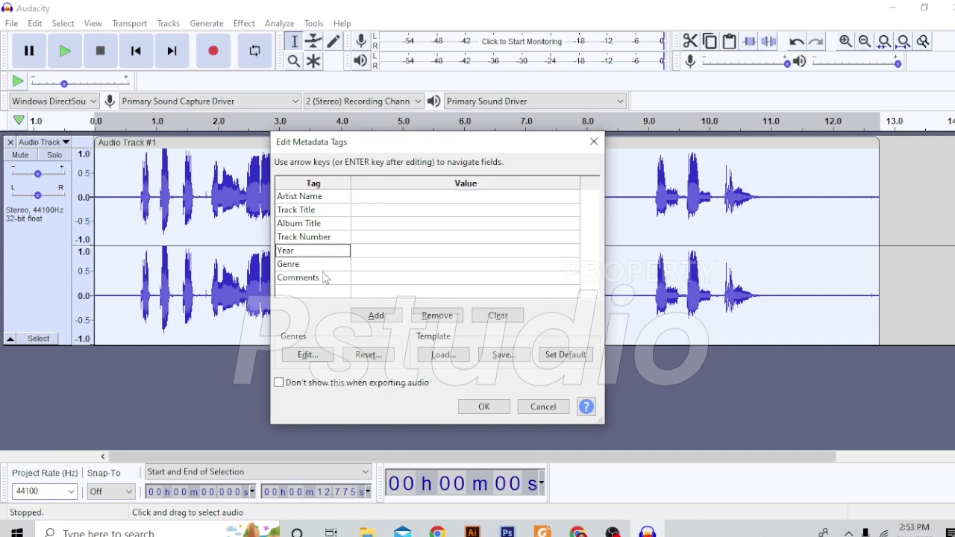
pyautogui.click(326, 281)
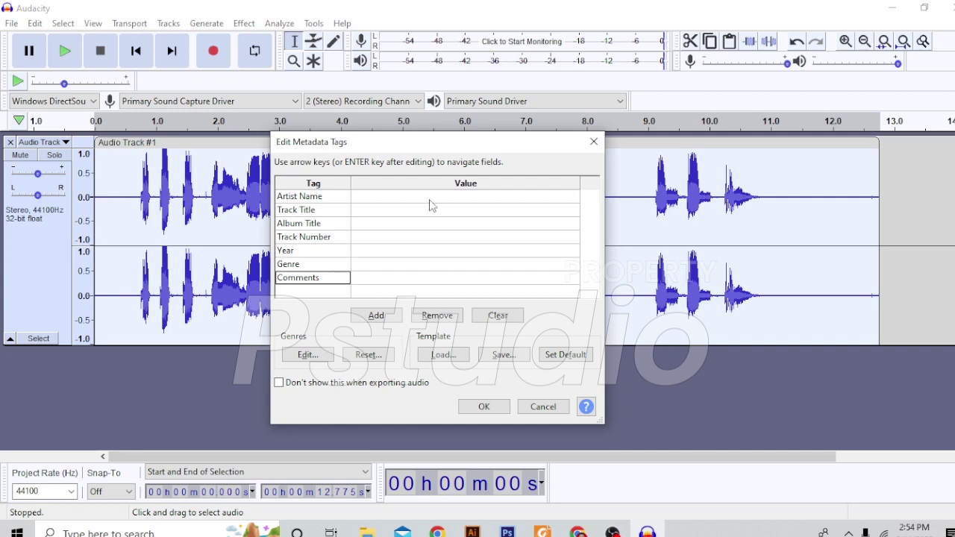
pyautogui.click(483, 407)
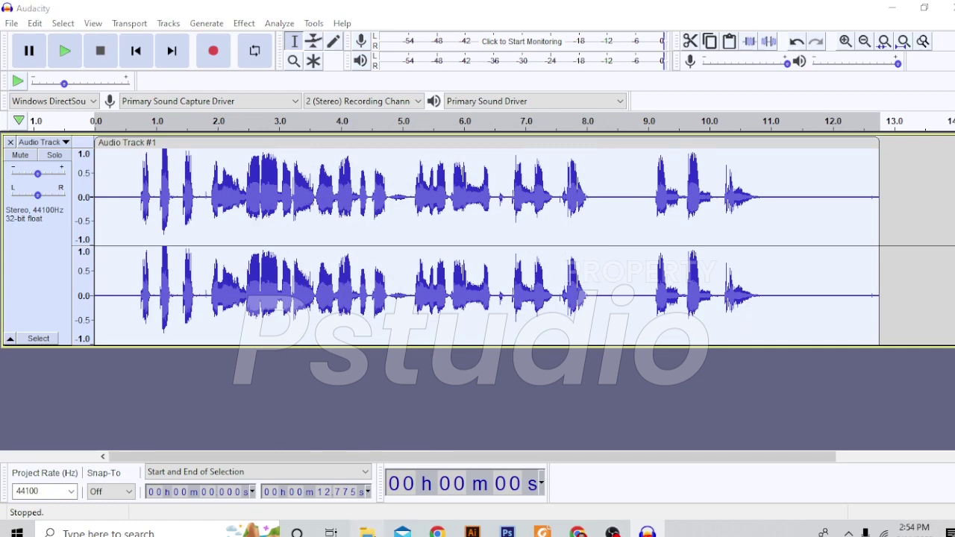
# - Switch to File Explorer and refresh the Music folder to check for the exported file
pyautogui.click(368, 532)
pyautogui.rightClick(489, 317)
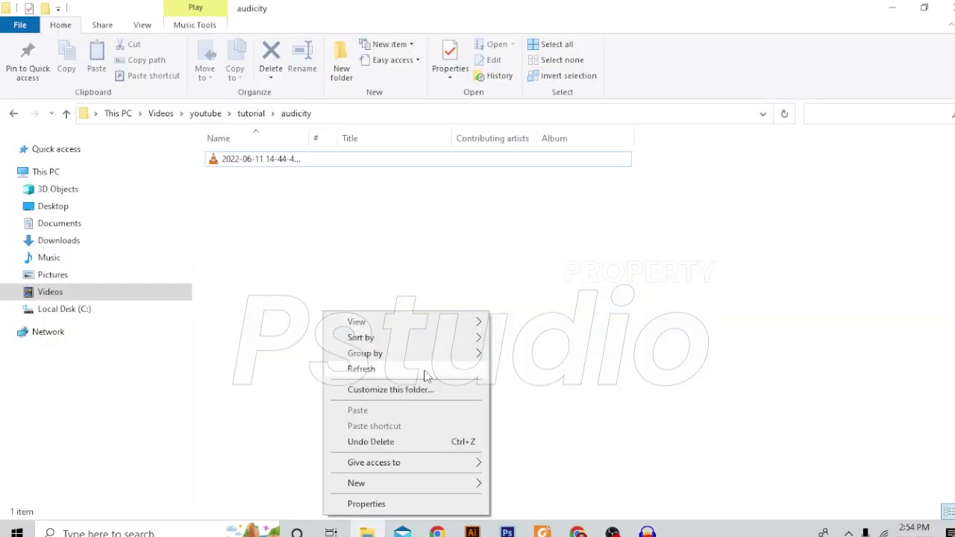
pyautogui.click(416, 368)
pyautogui.click(75, 258)
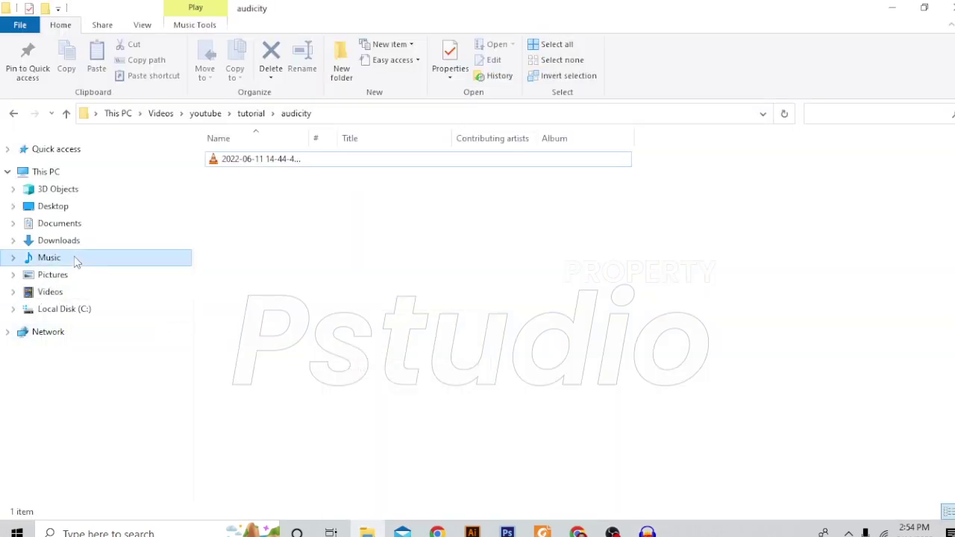
pyautogui.rightClick(453, 237)
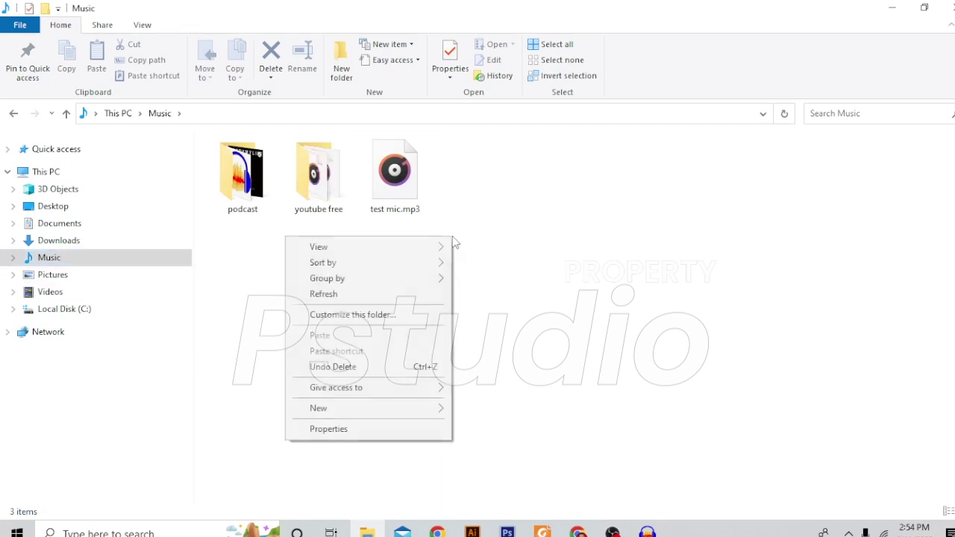
pyautogui.click(355, 294)
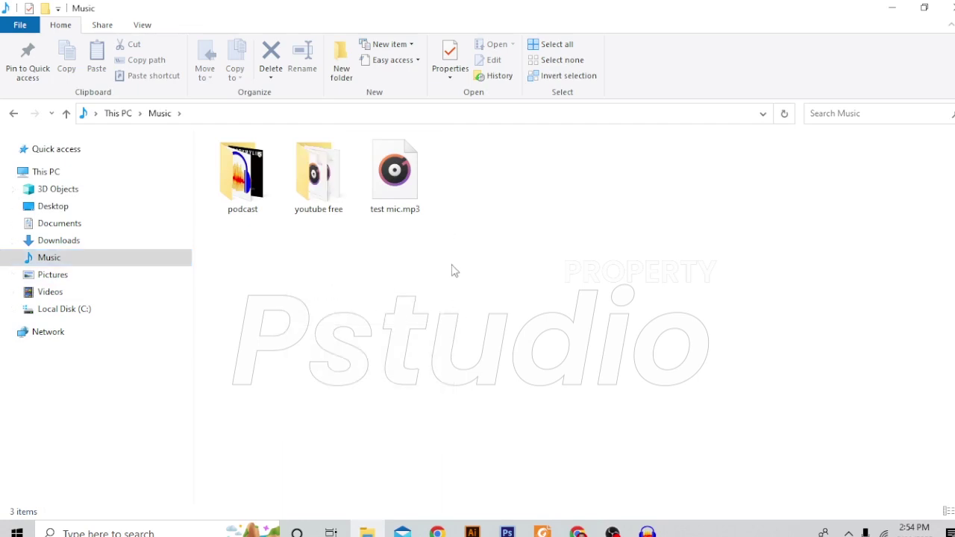
# - Play test mic.mp3 in the default music player, pause it near the end and minimize the open windows
pyautogui.click(404, 176)
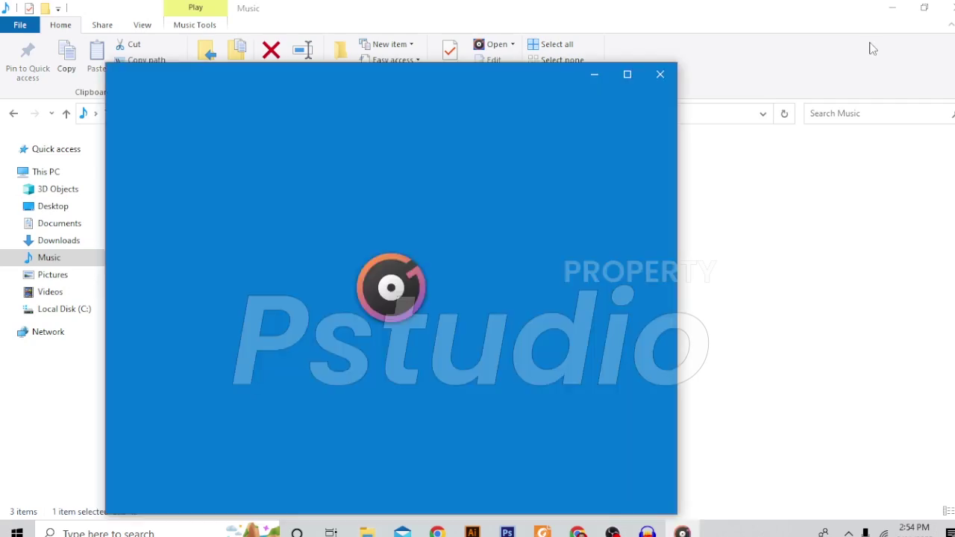
pyautogui.click(891, 9)
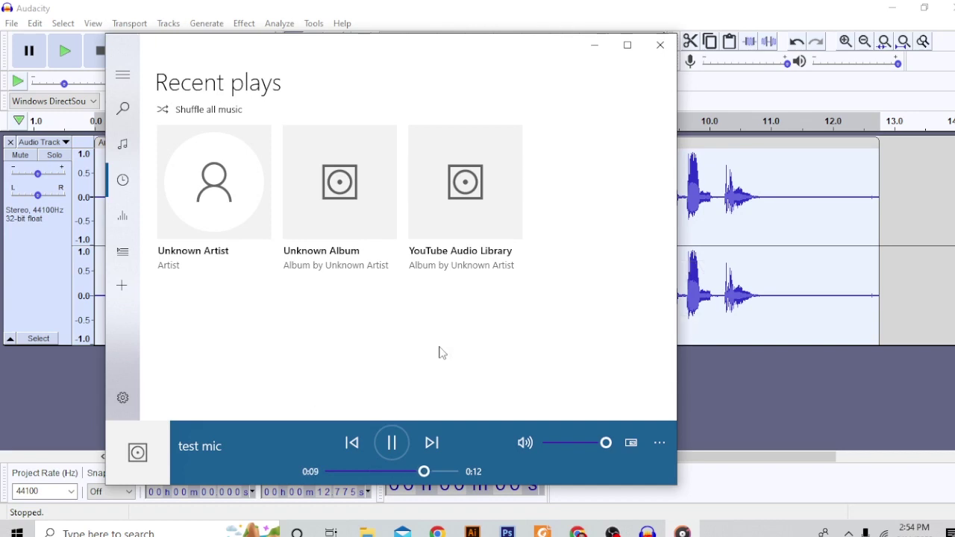
pyautogui.click(392, 443)
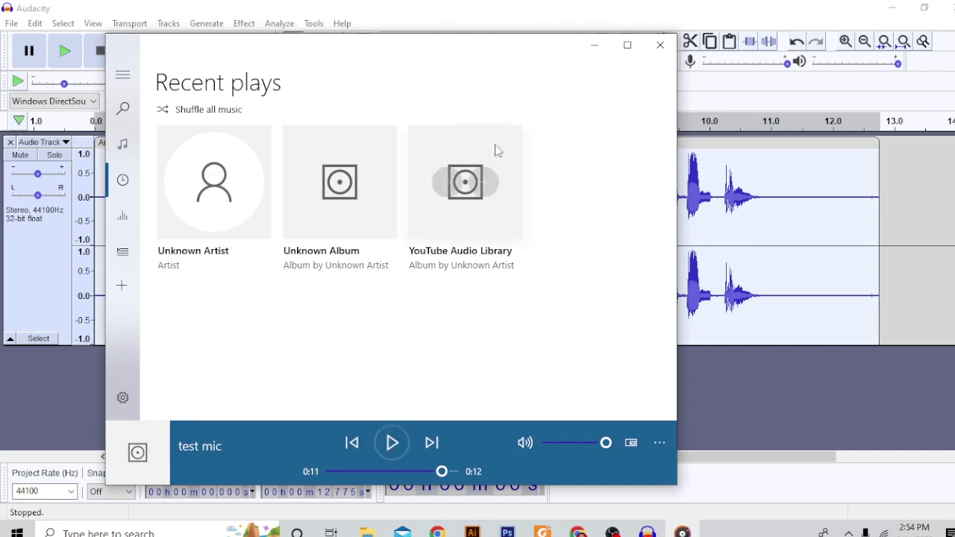
pyautogui.click(593, 45)
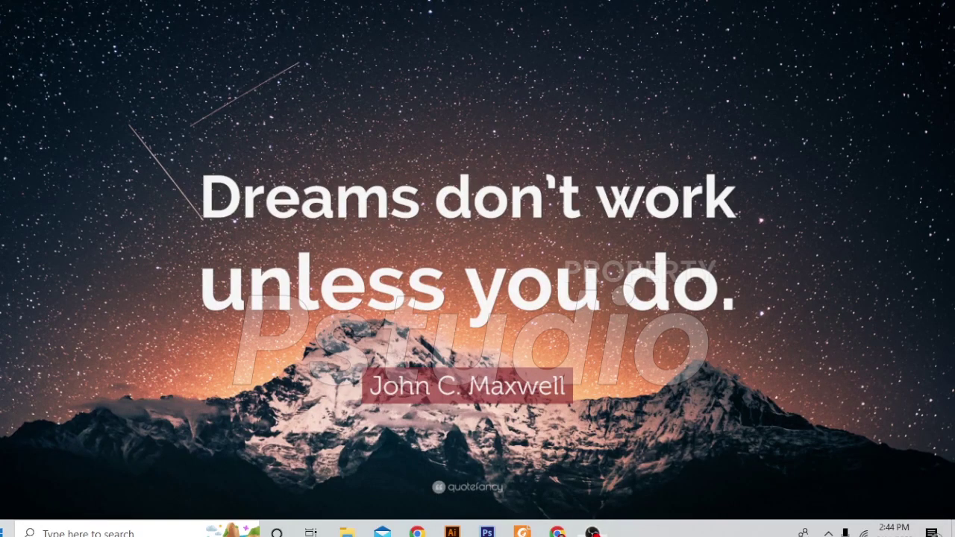
# - Request the uninstall of Audacity from its Start menu entry to open Programs and Features
pyautogui.click(6, 532)
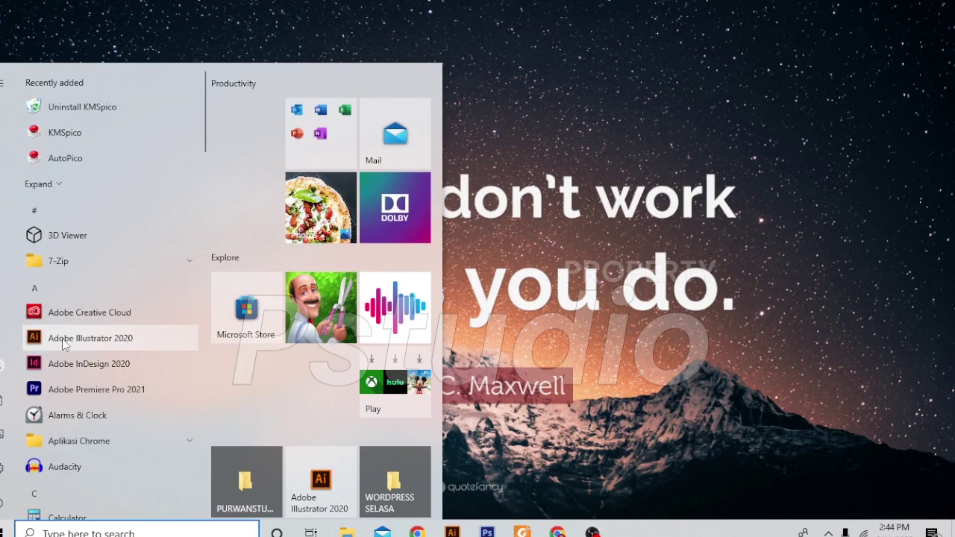
pyautogui.rightClick(62, 469)
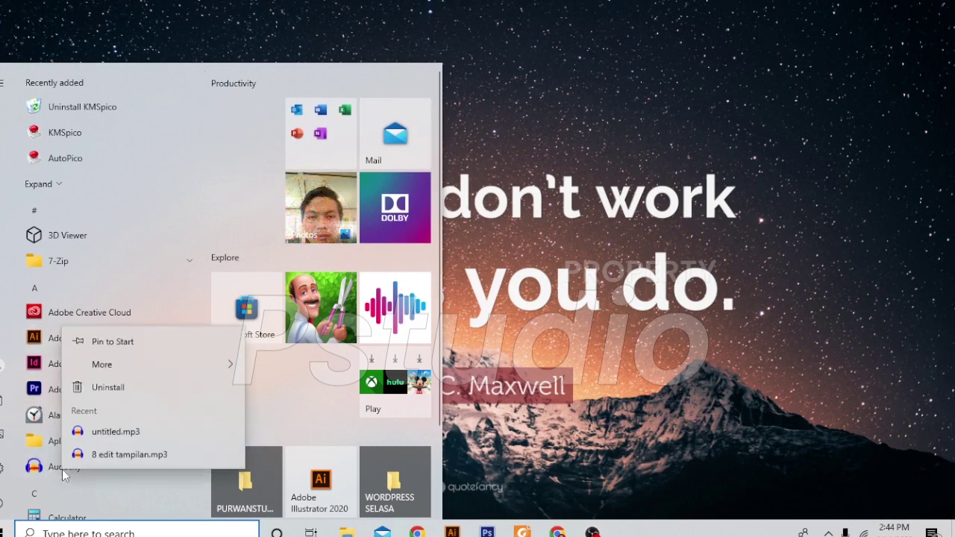
pyautogui.click(99, 386)
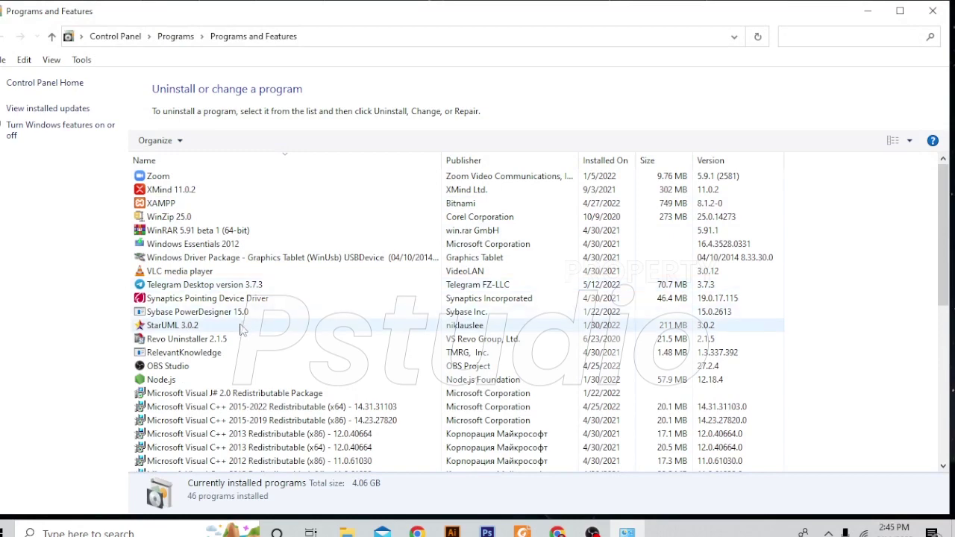
# - Uninstall Audacity 3.1.3 from the list of installed programs, confirming the removal and closing the completion notice
pyautogui.scroll(-8, 240, 330)
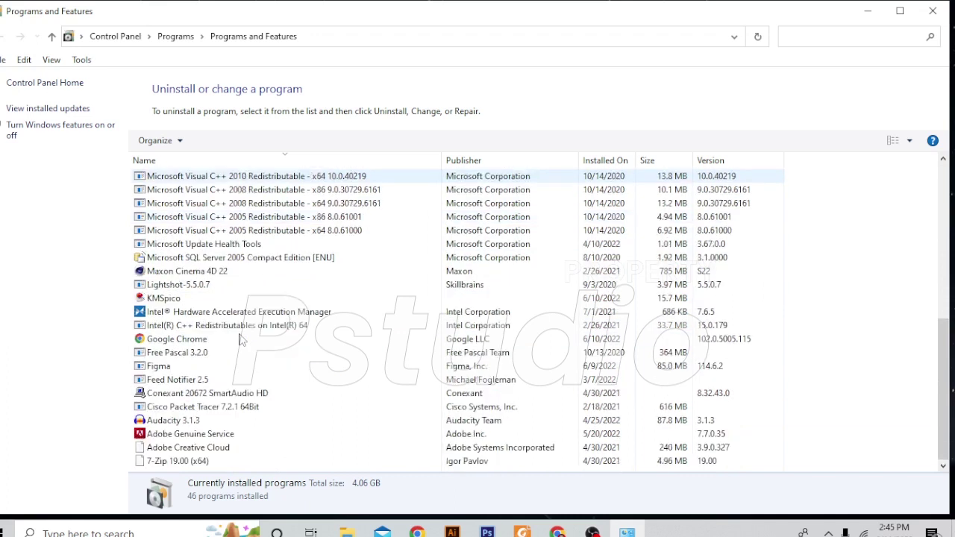
pyautogui.click(177, 422)
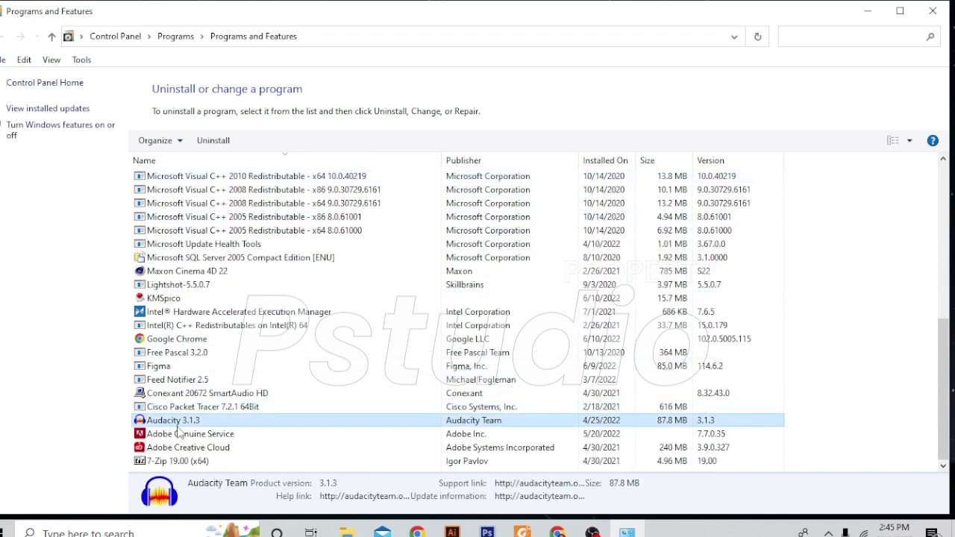
pyautogui.click(222, 143)
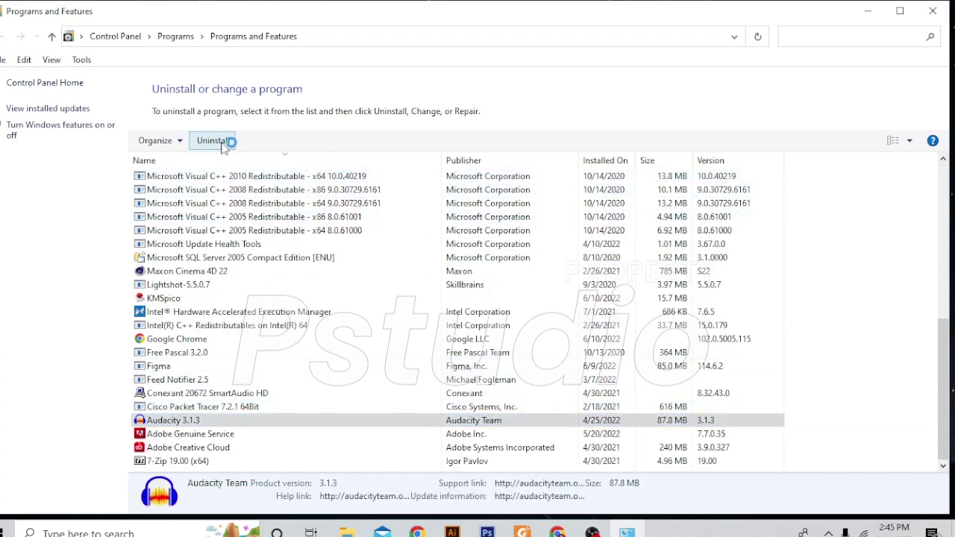
pyautogui.click(535, 320)
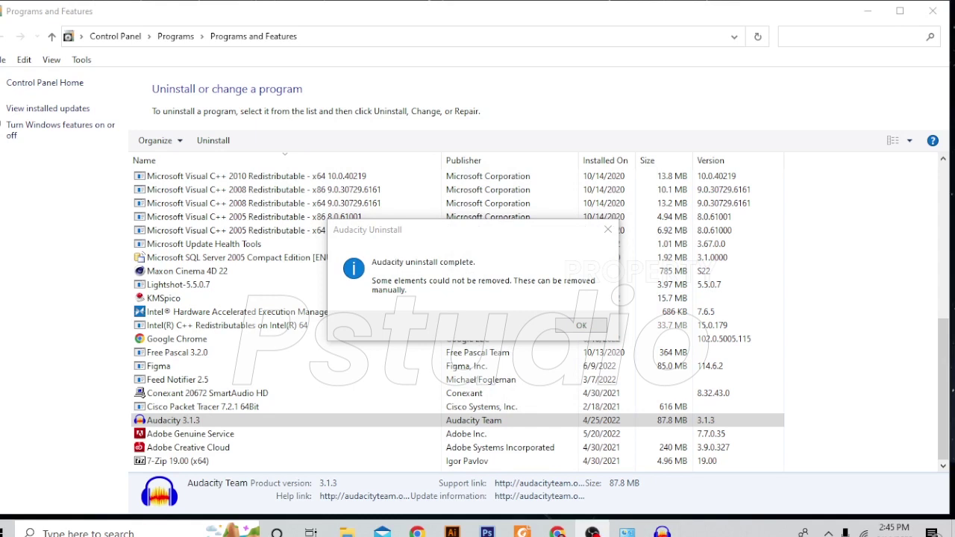
pyautogui.click(581, 327)
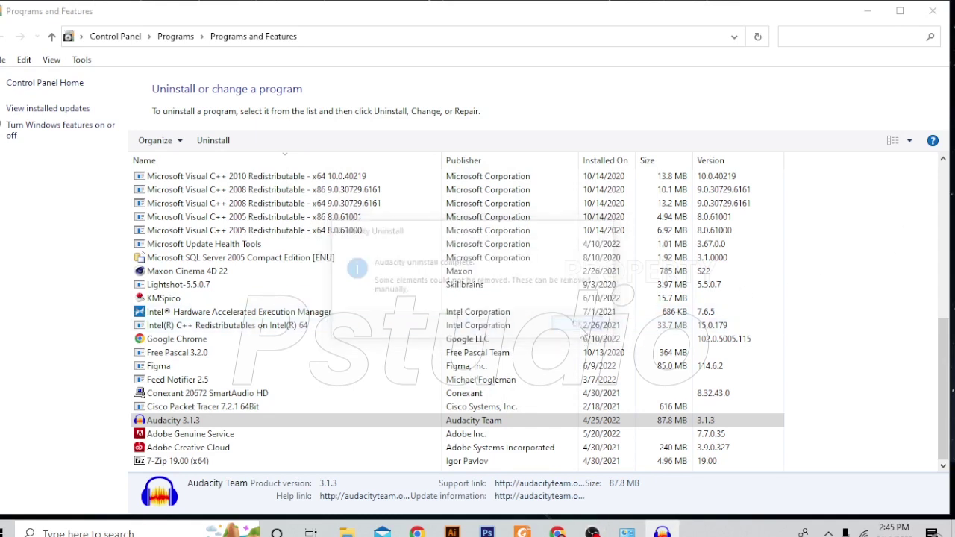